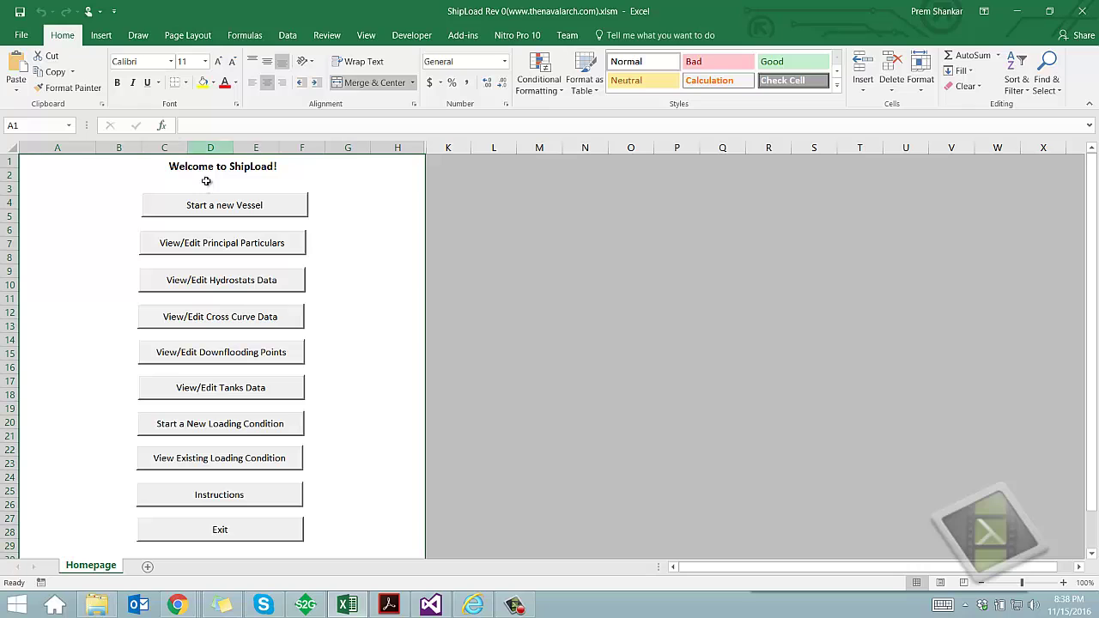
Start a new vessel named 'vsl', discarding the current calculations
click(218, 208)
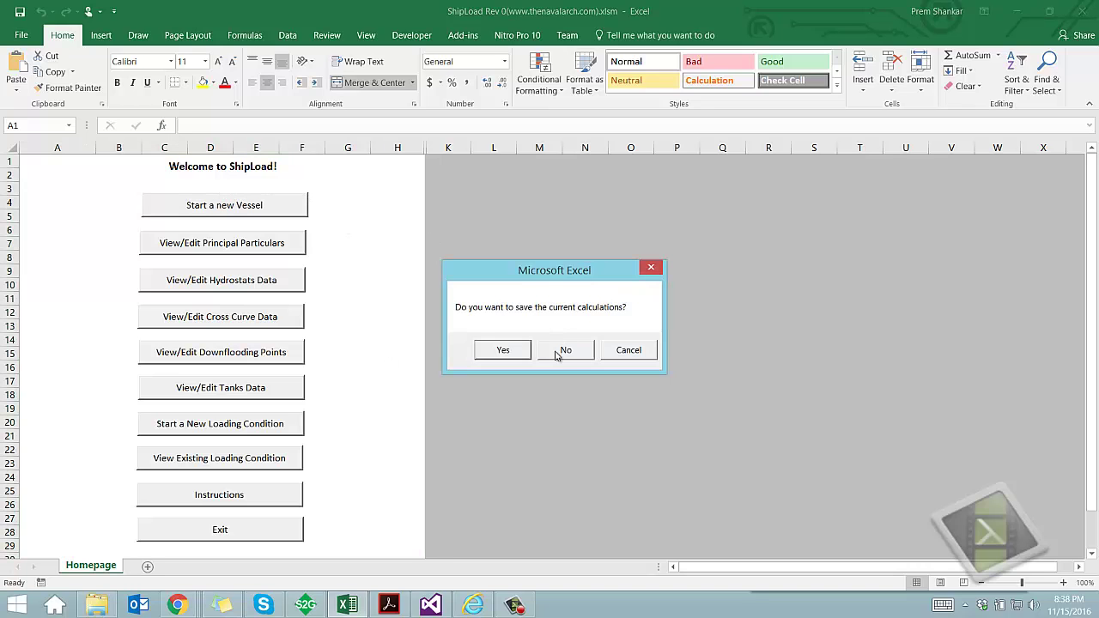
click(562, 349)
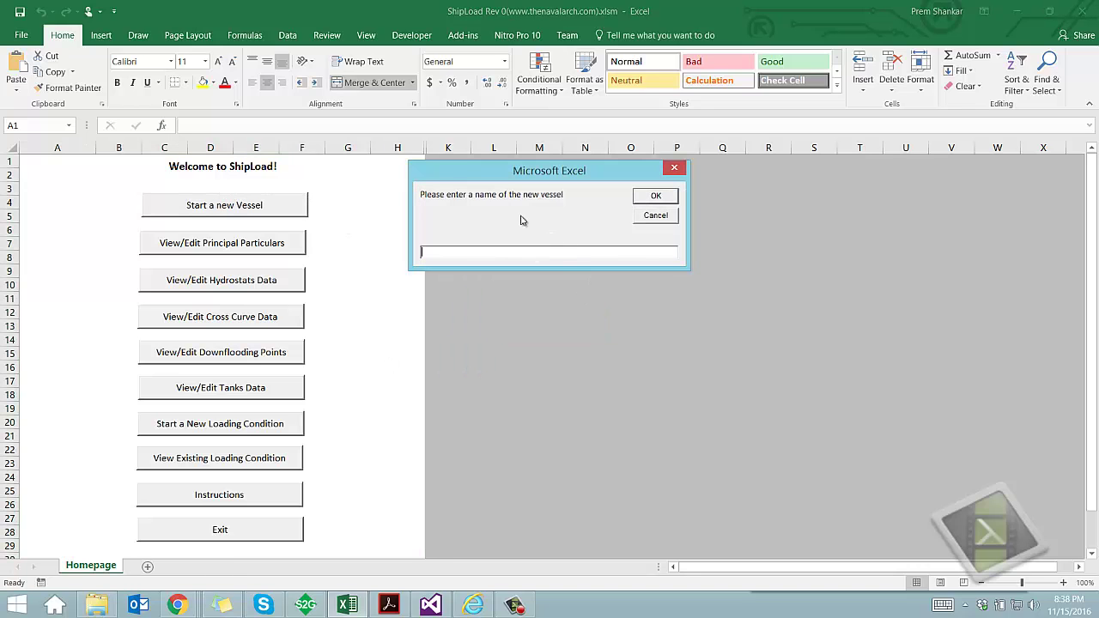
text(vsl1)
key(Return)
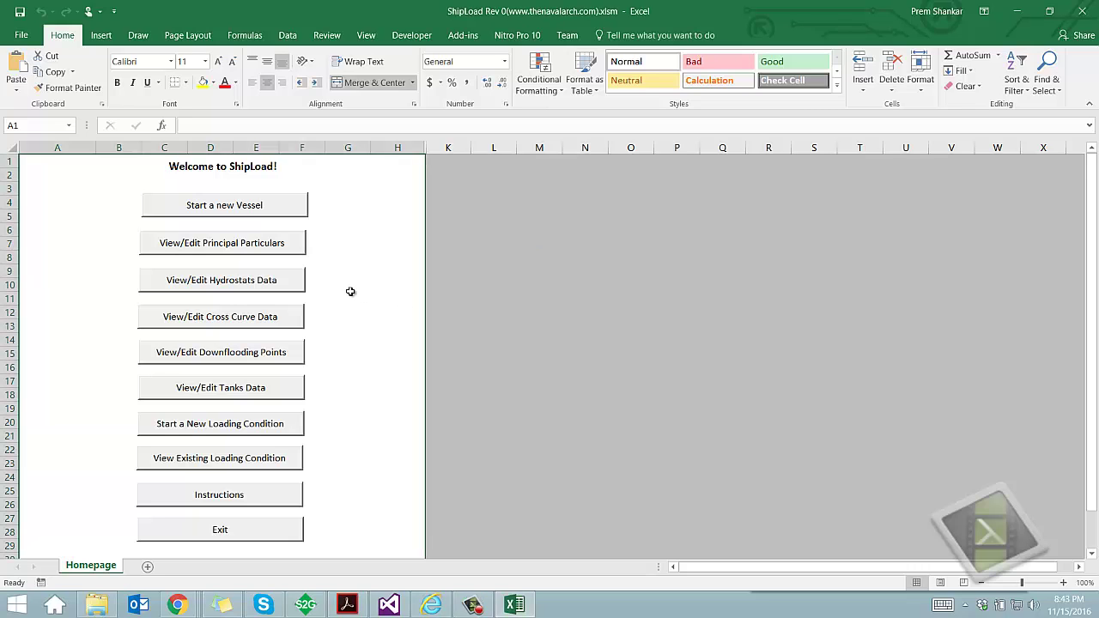
click(210, 248)
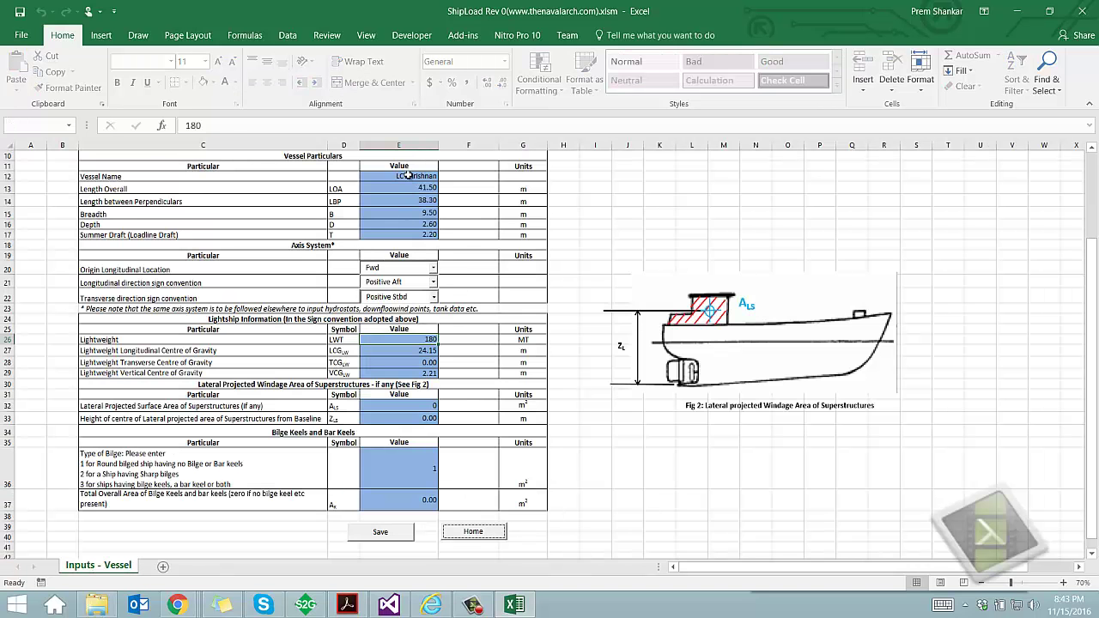
drag(407, 176, 437, 502)
click(481, 267)
drag(480, 268, 523, 276)
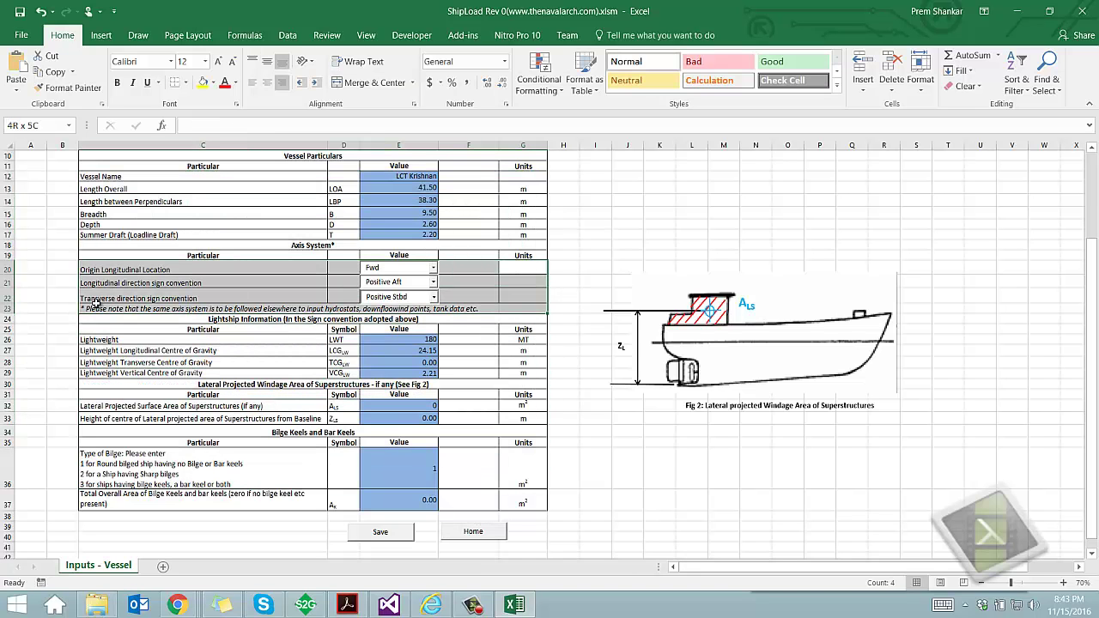
drag(193, 329, 513, 500)
click(439, 498)
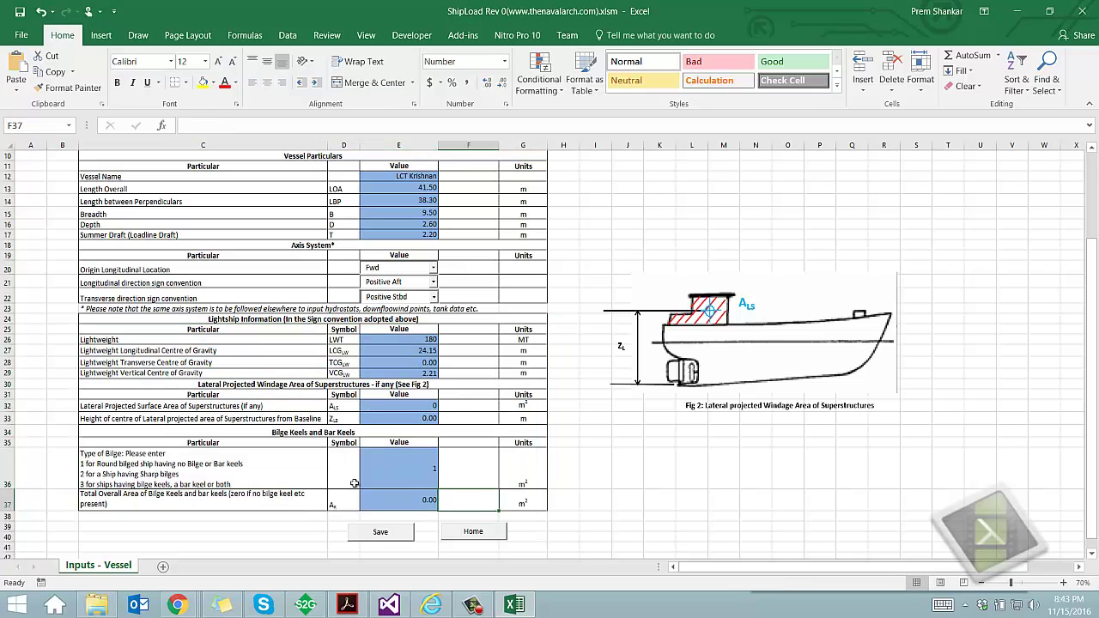
click(475, 532)
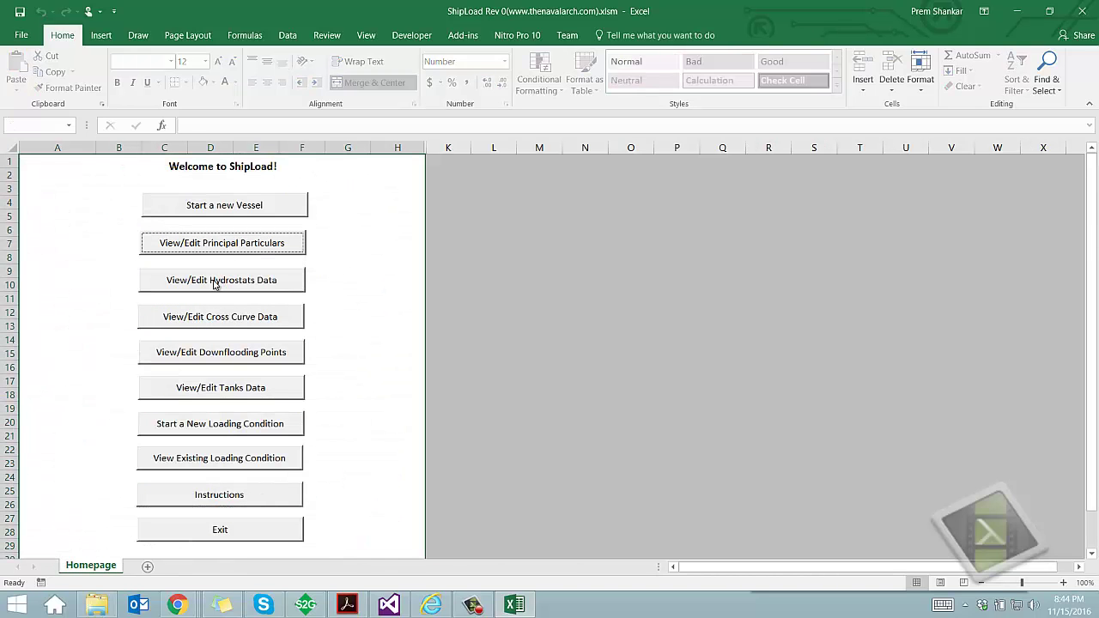
click(215, 283)
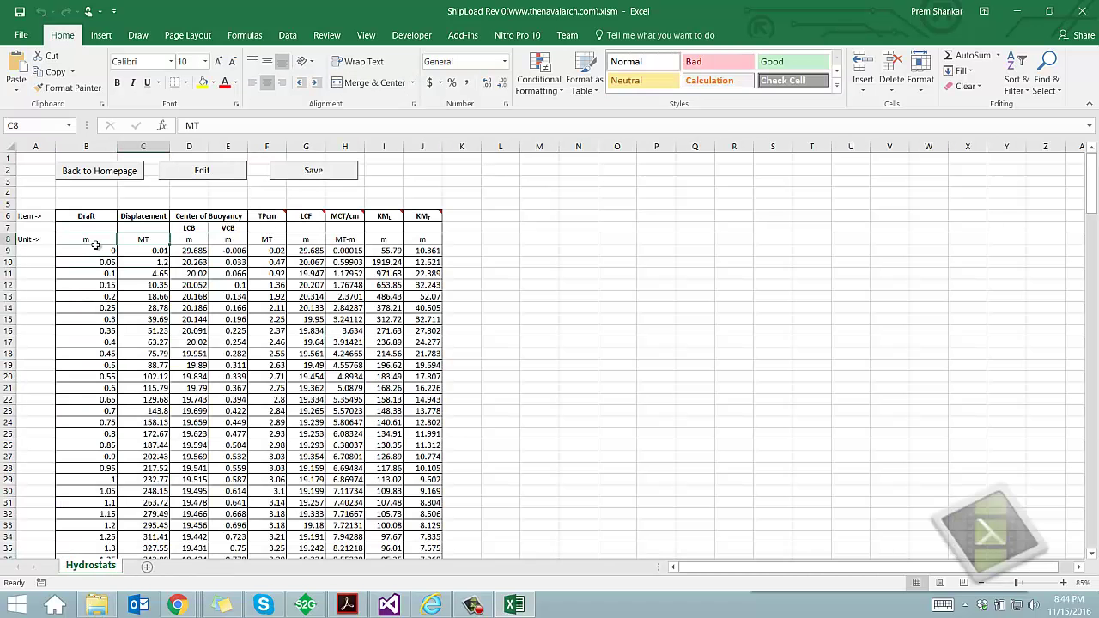
drag(81, 249, 416, 217)
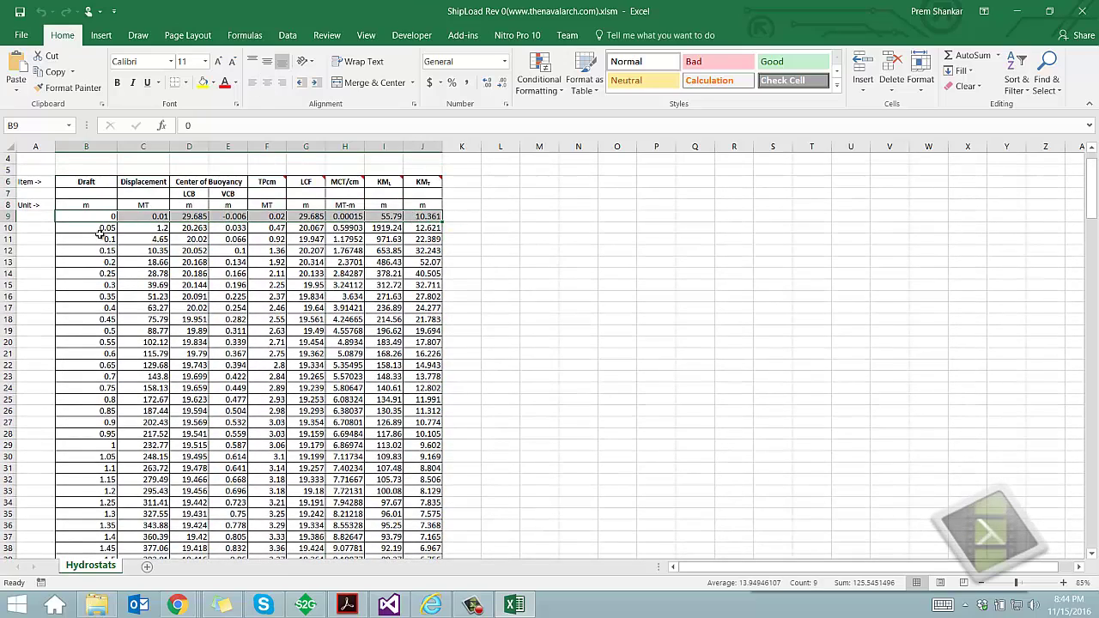
click(94, 215)
scroll(200, 361, down, 18)
scroll(133, 340, up, 19)
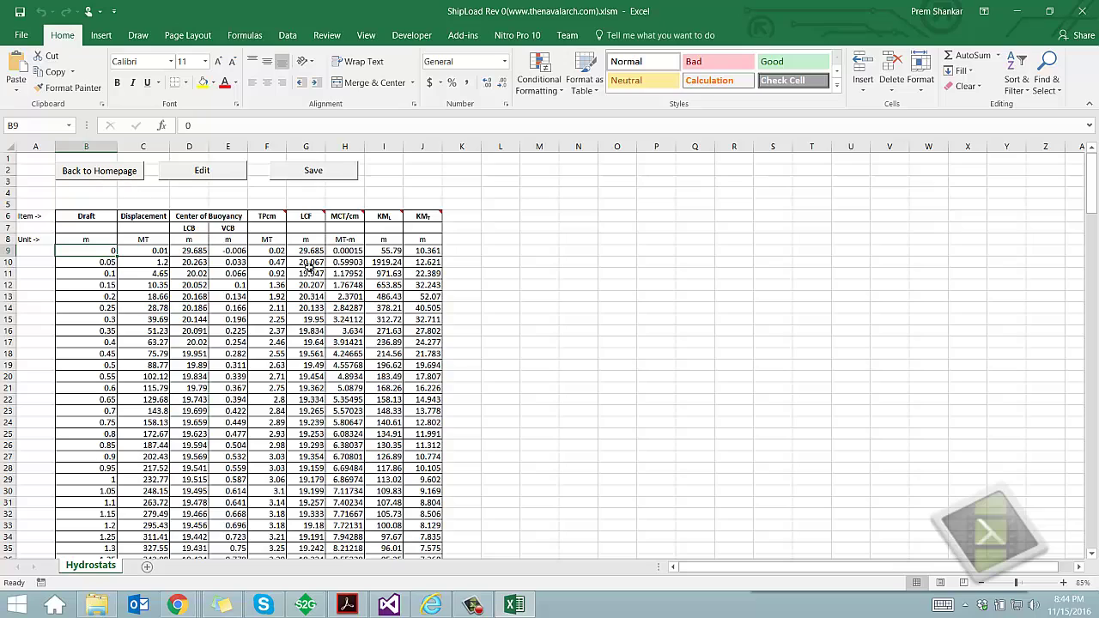
click(333, 249)
click(437, 249)
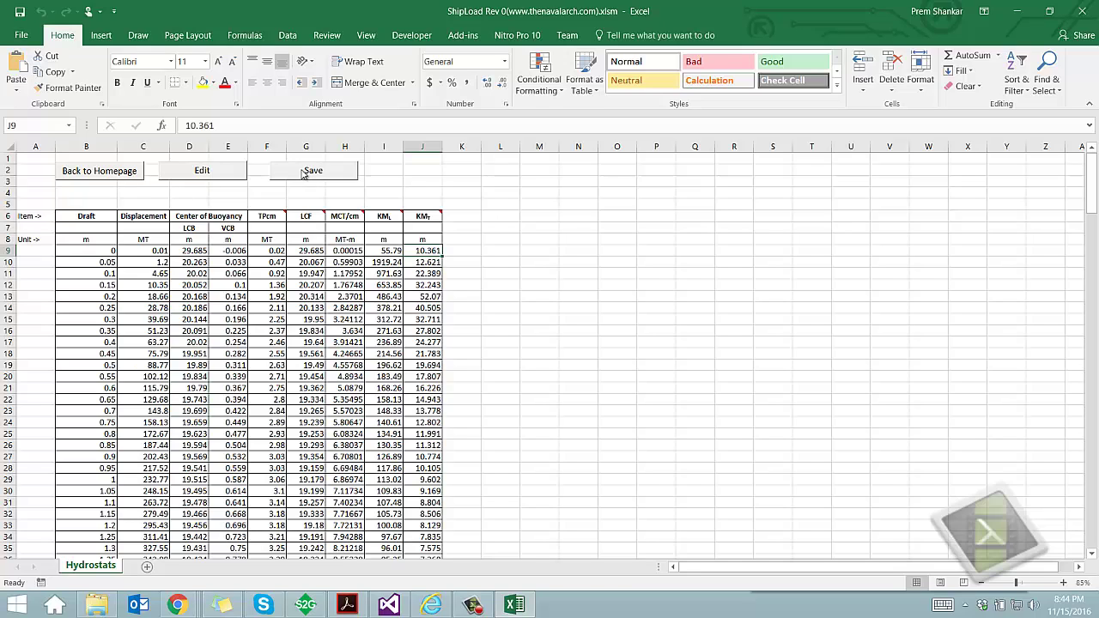
click(103, 172)
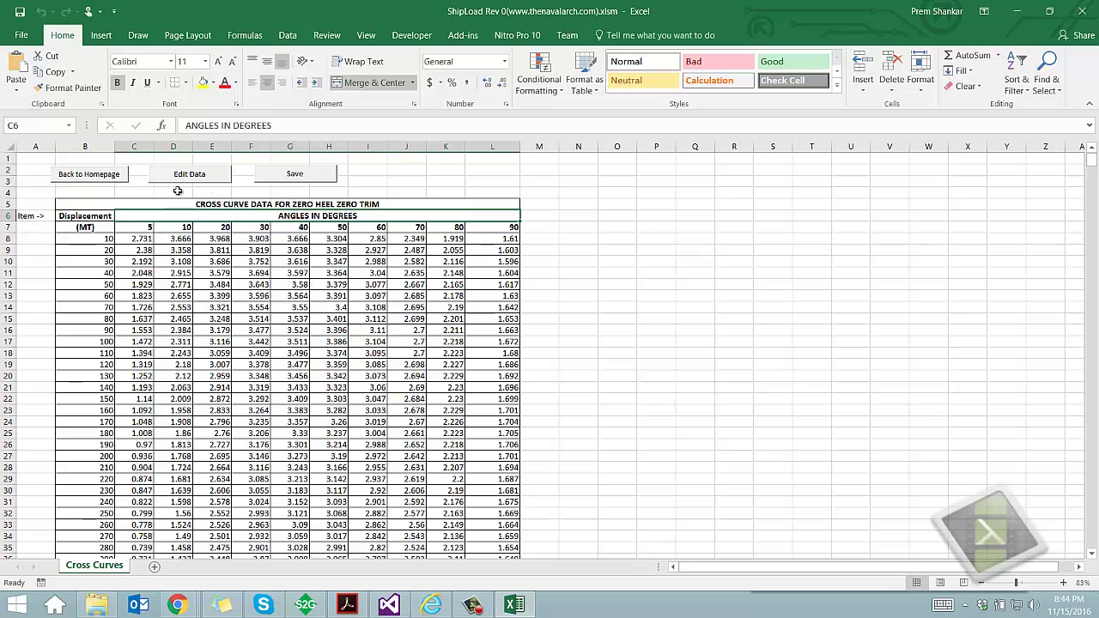
drag(142, 228, 519, 230)
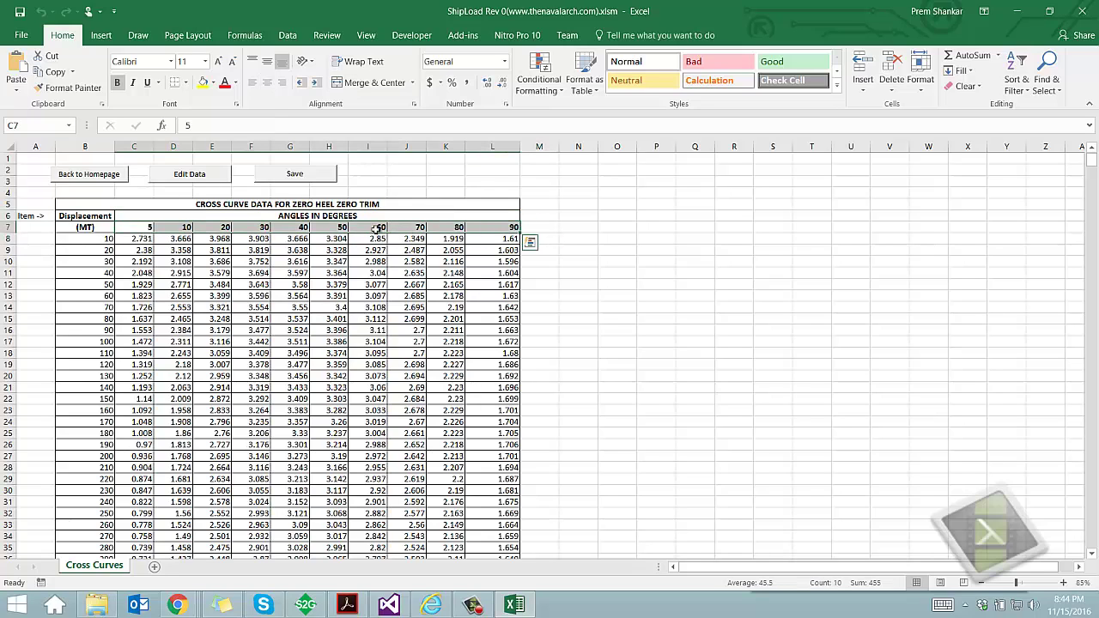
click(145, 248)
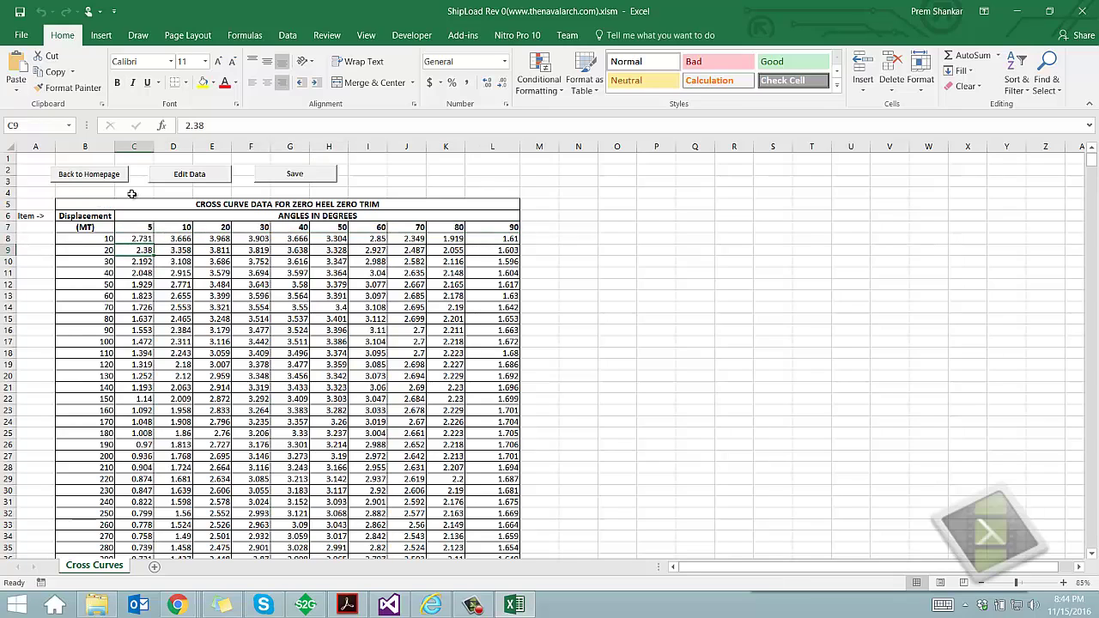
click(89, 176)
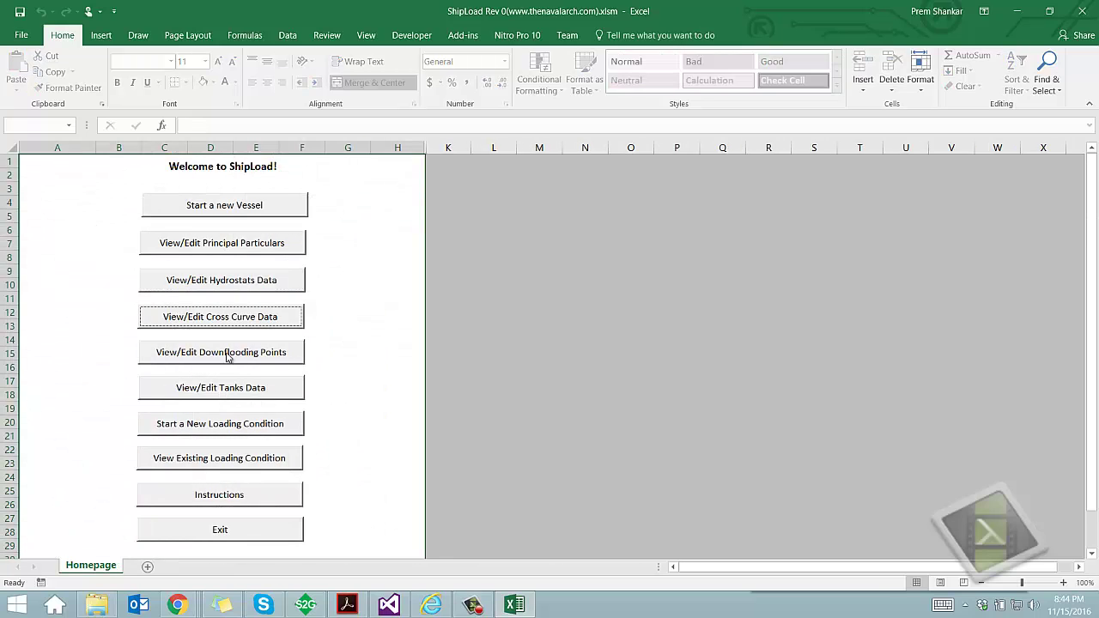
click(227, 356)
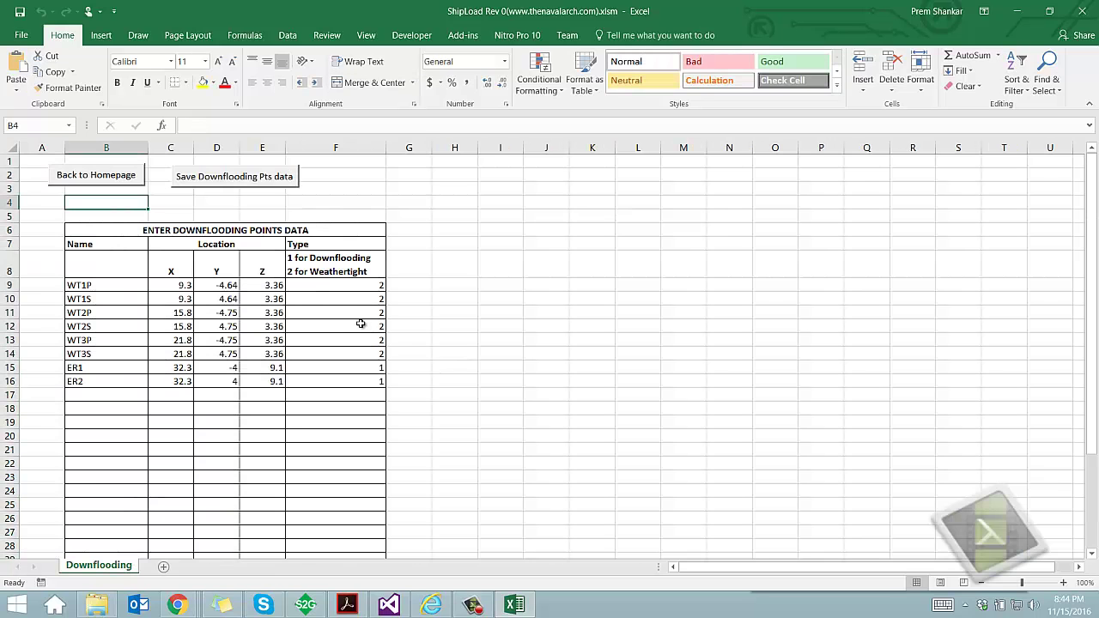
drag(122, 285, 368, 383)
click(184, 340)
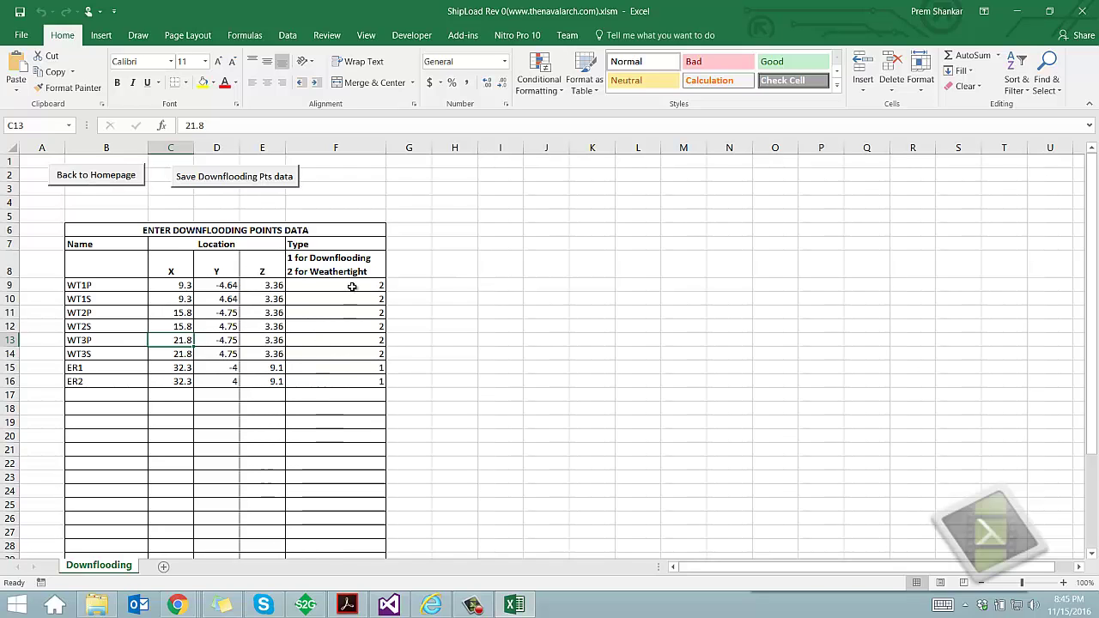
drag(351, 284, 68, 381)
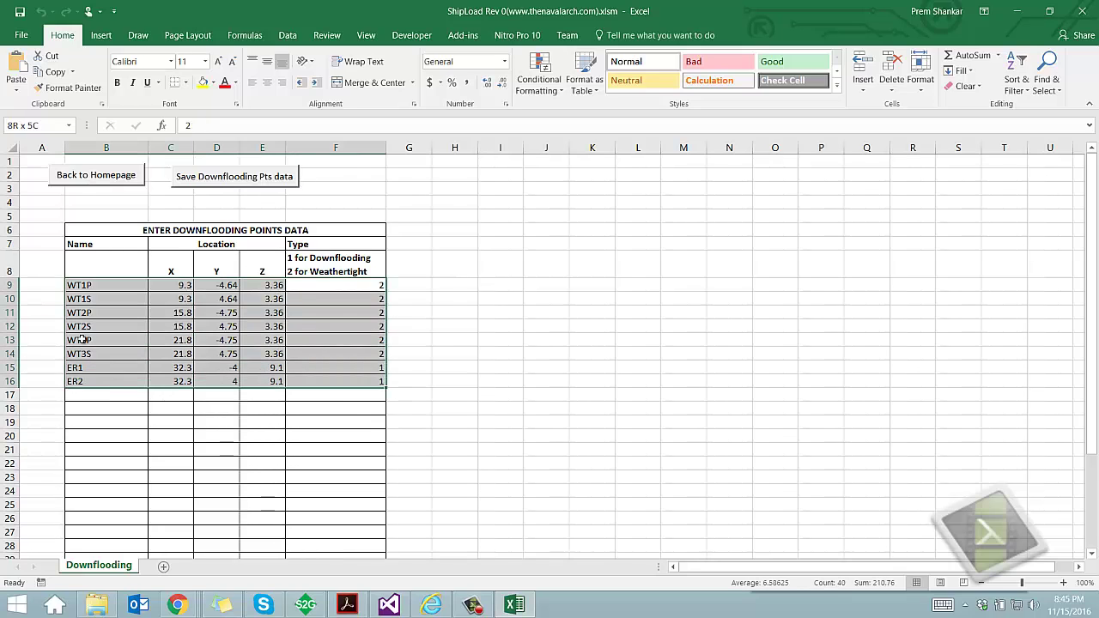
click(86, 180)
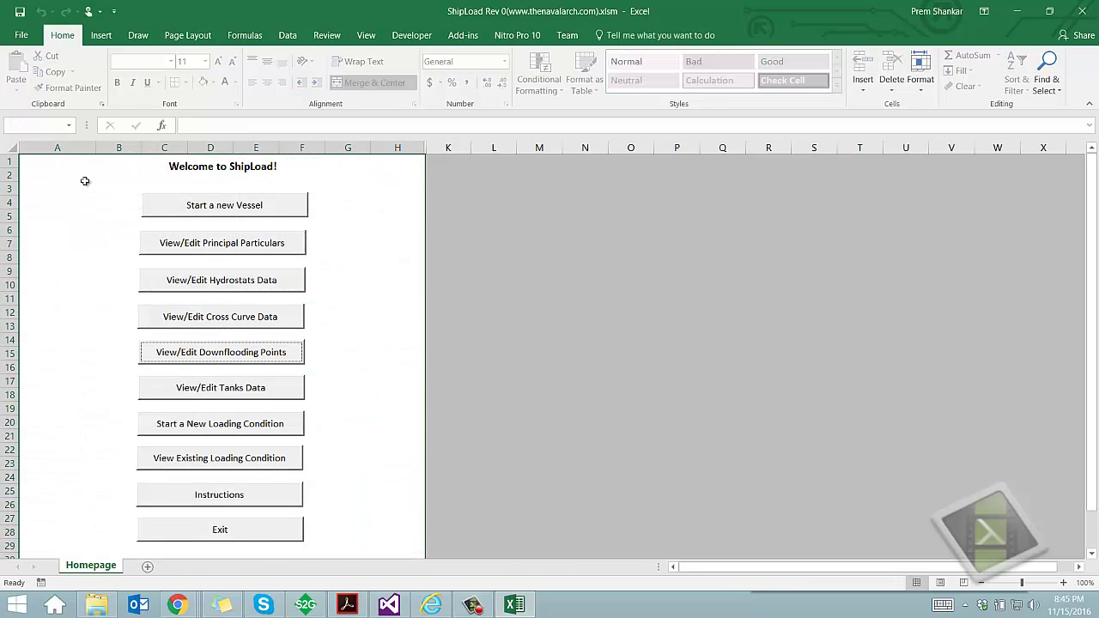
Review the tanks data table, keeping FPT.C as BALLAST and checking COT1P.P's capacity, LCG and breadth
click(225, 384)
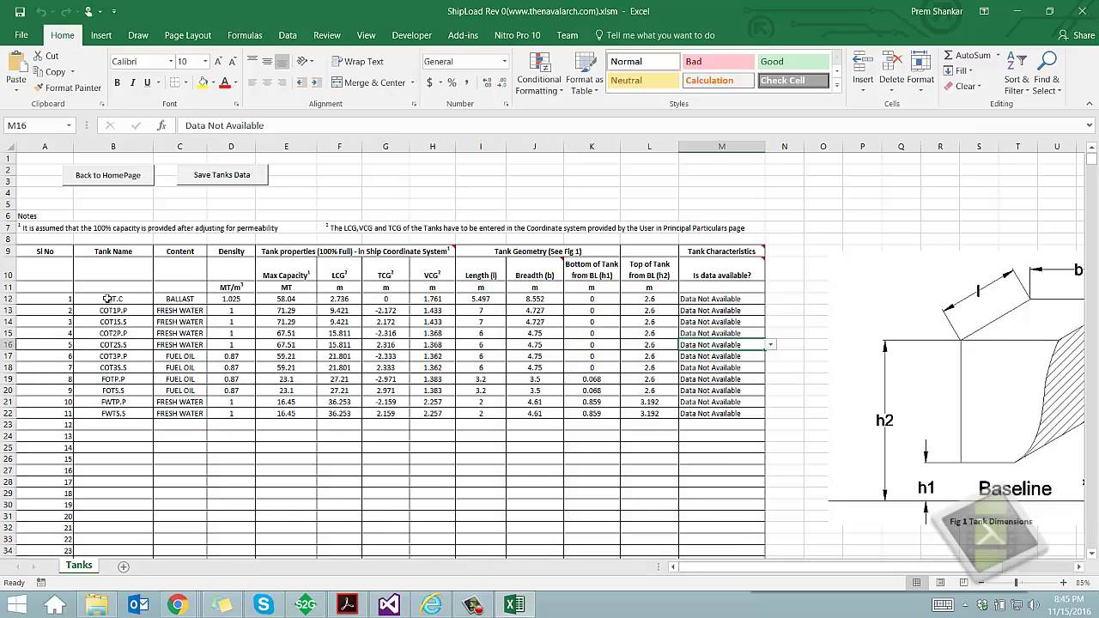
mouse_move(107, 297)
mouse_down()
mouse_move(365, 328)
mouse_move(644, 387)
mouse_move(725, 426)
mouse_move(674, 413)
mouse_up()
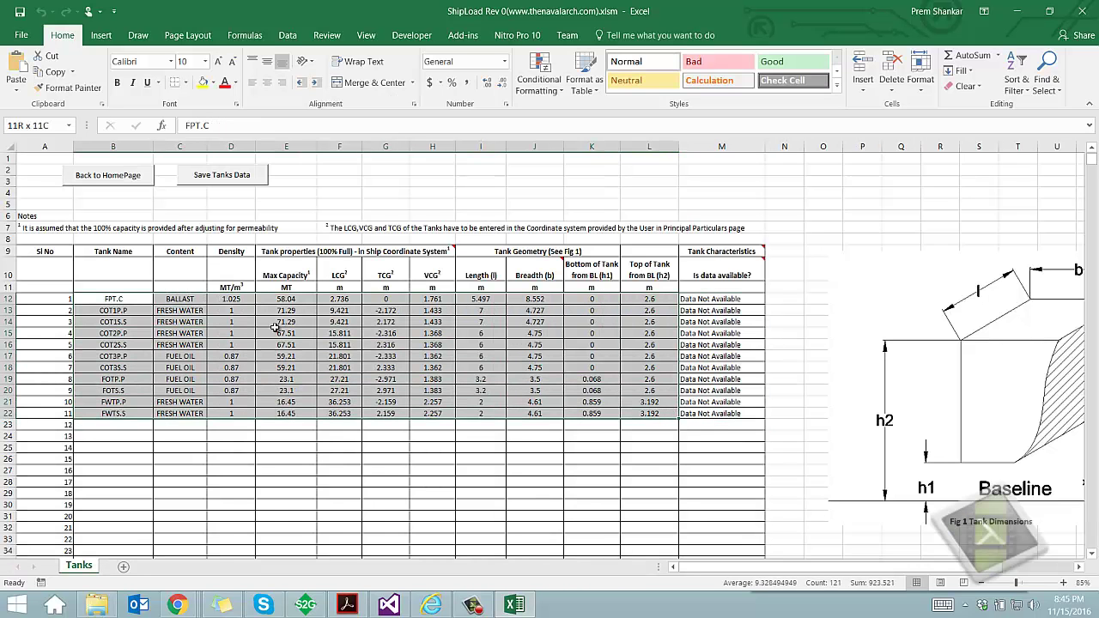
click(191, 299)
click(213, 298)
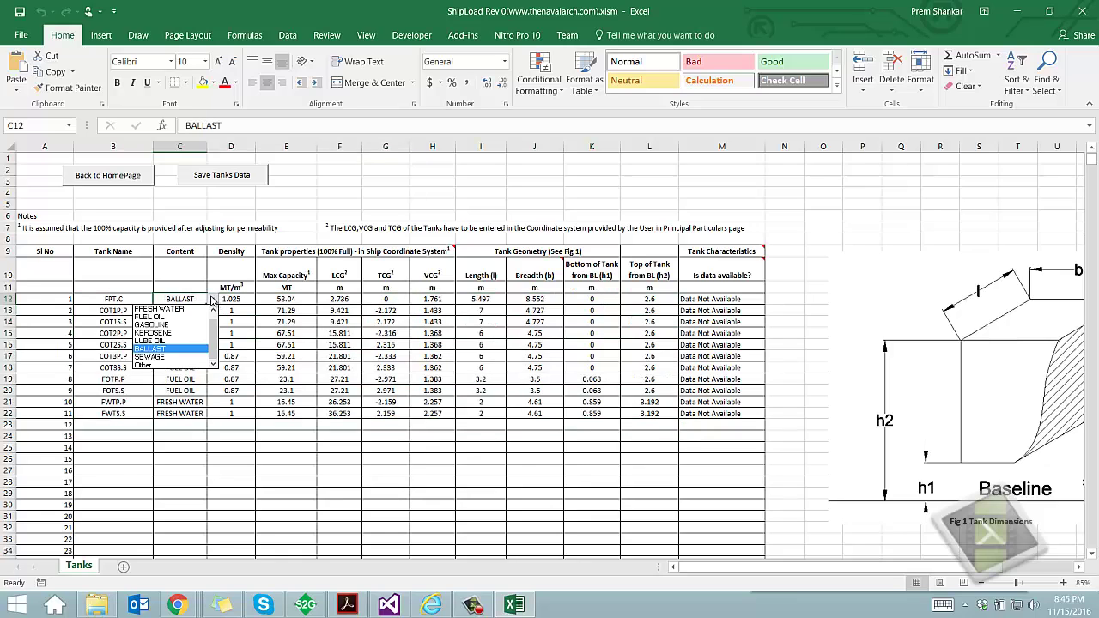
click(342, 300)
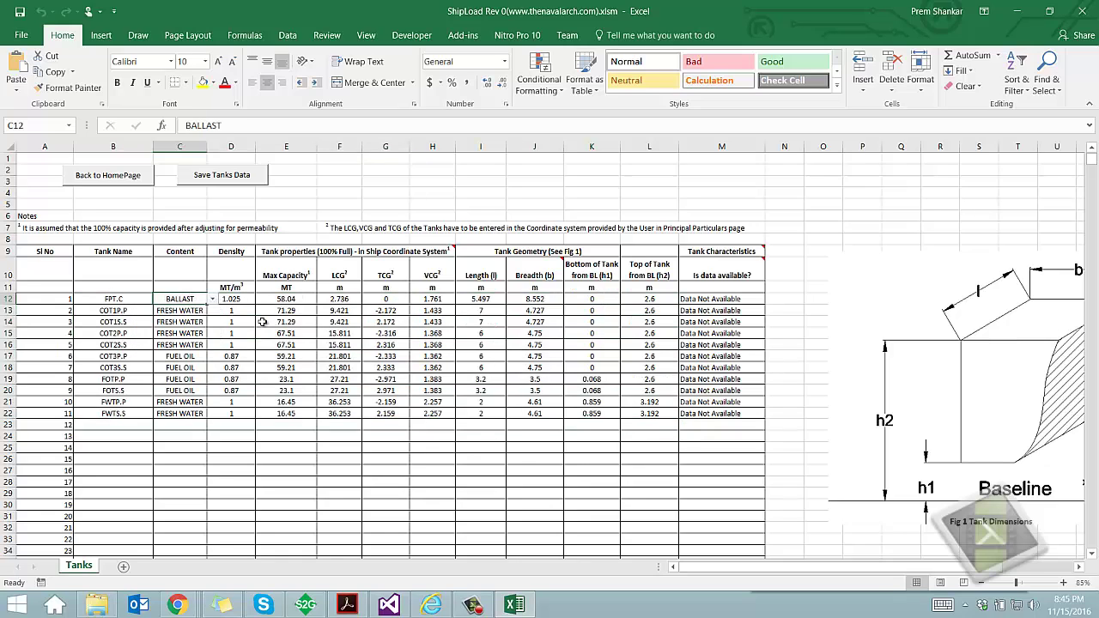
click(273, 311)
click(347, 310)
click(517, 311)
Set FPT.C's data availability to Input/Edit Tank Data
click(736, 299)
click(770, 299)
click(715, 310)
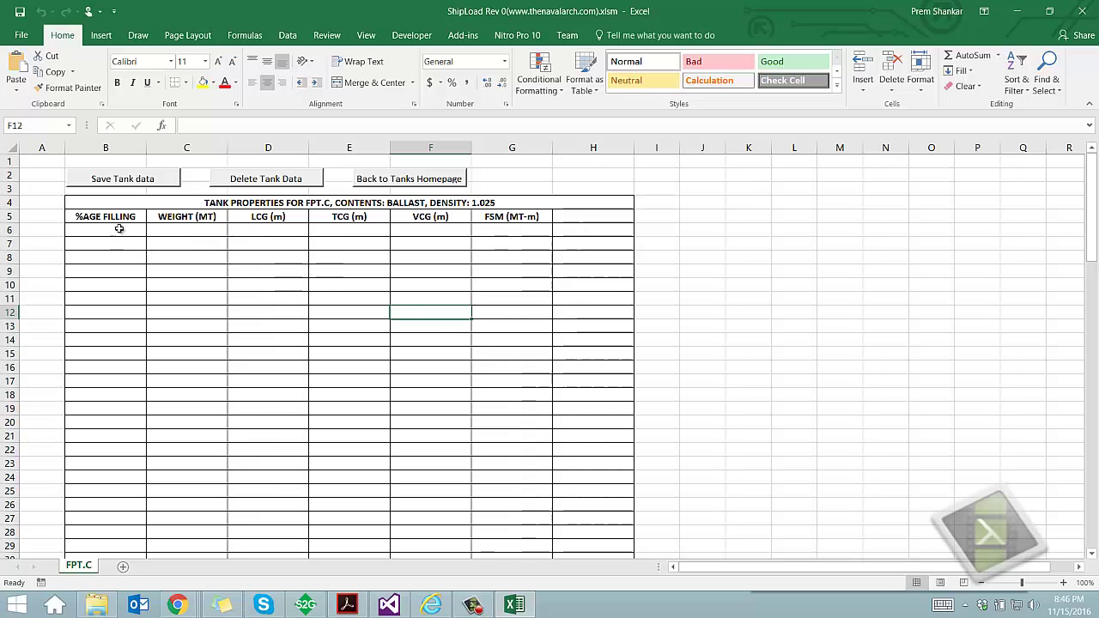
Clear the empty tank property rows on the FPT.C sheet
click(119, 227)
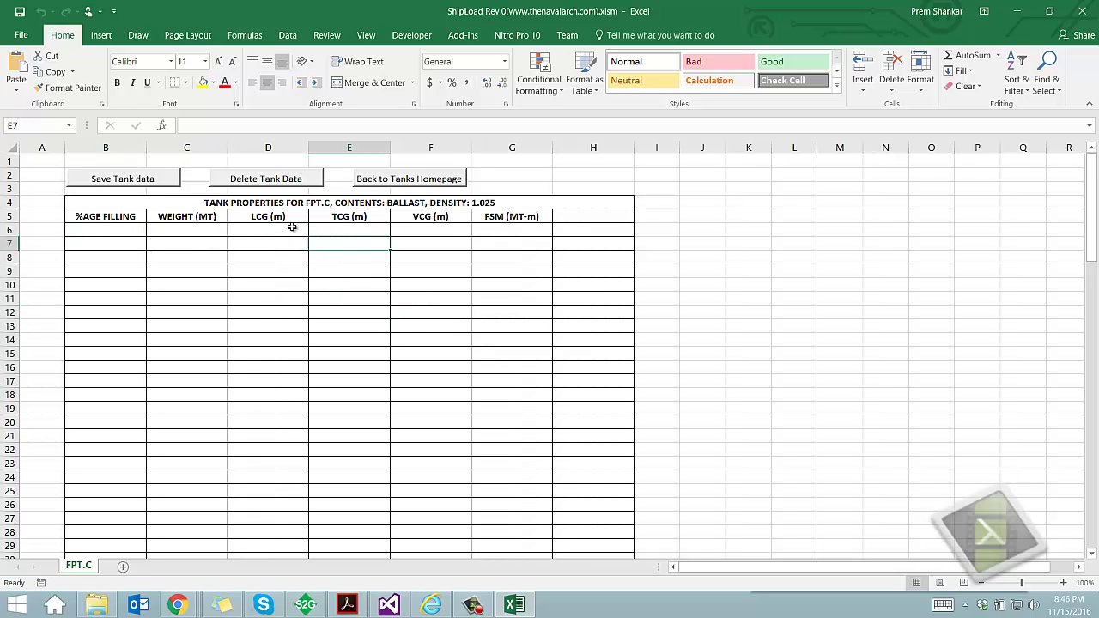
mouse_move(292, 228)
mouse_down()
mouse_move(535, 373)
mouse_move(545, 470)
mouse_up()
click(455, 393)
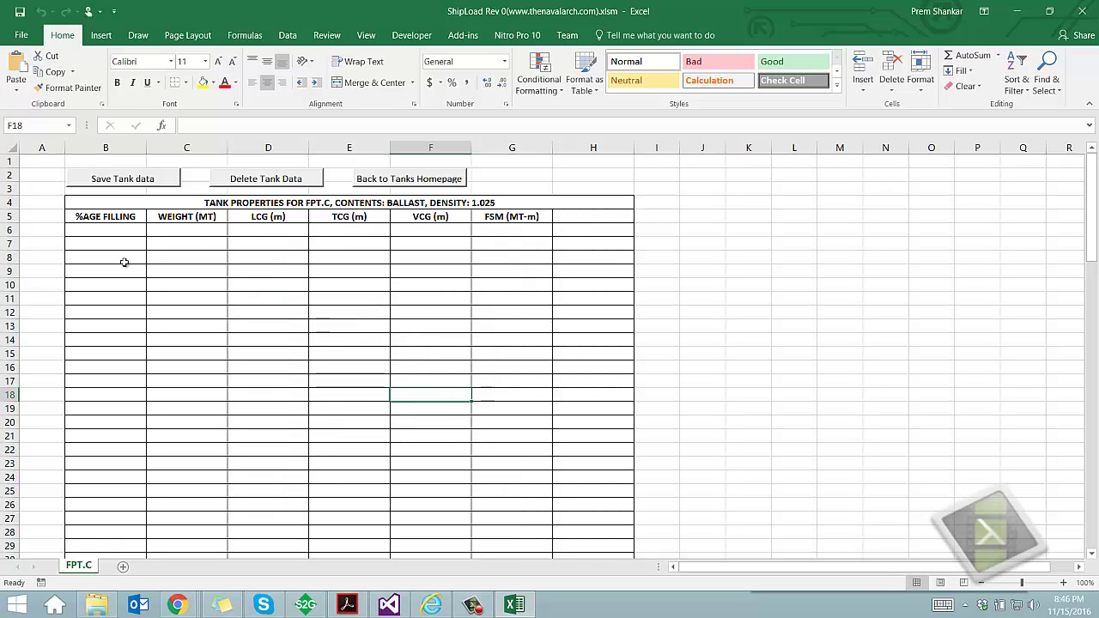
Back on the Tanks table, reselect Input/Edit Tank Data for FPT.C and open its tank sheet
click(383, 180)
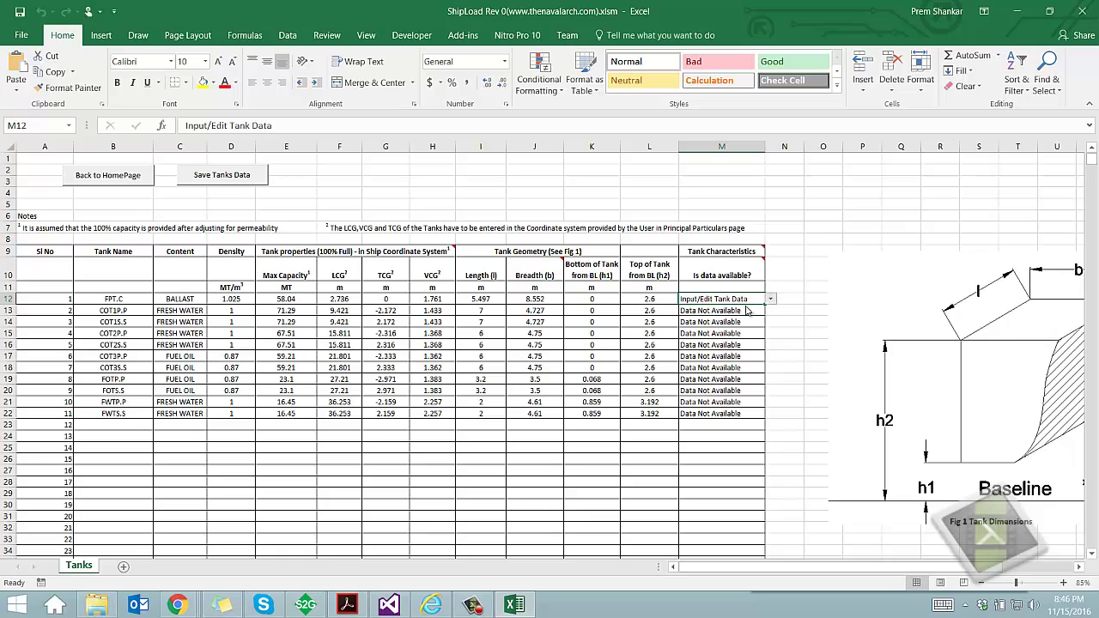
click(770, 299)
click(712, 310)
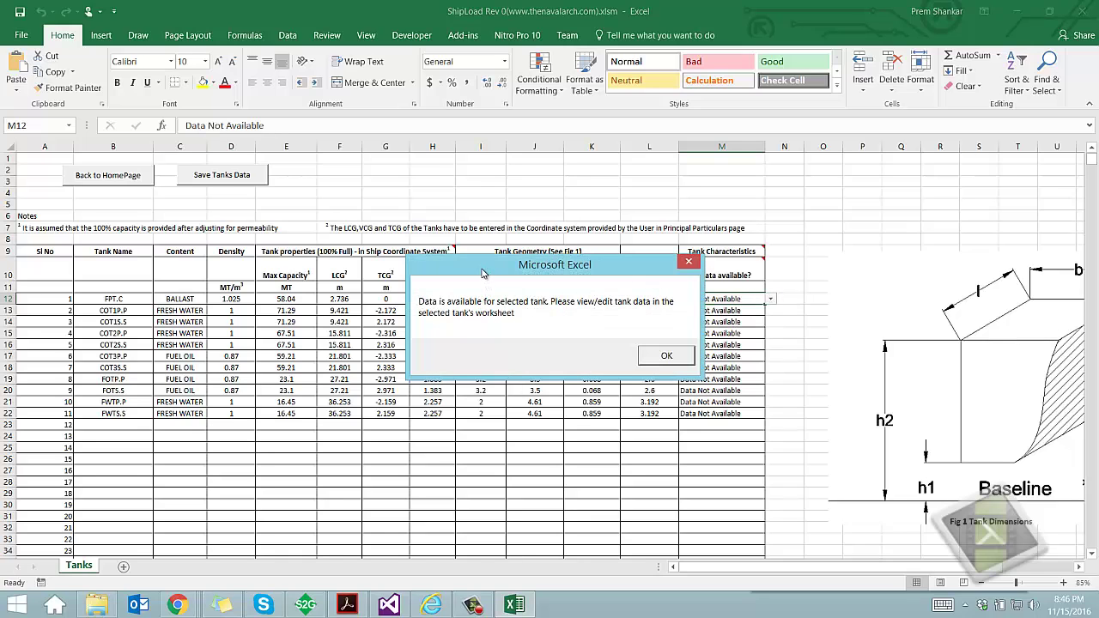
drag(483, 271, 493, 250)
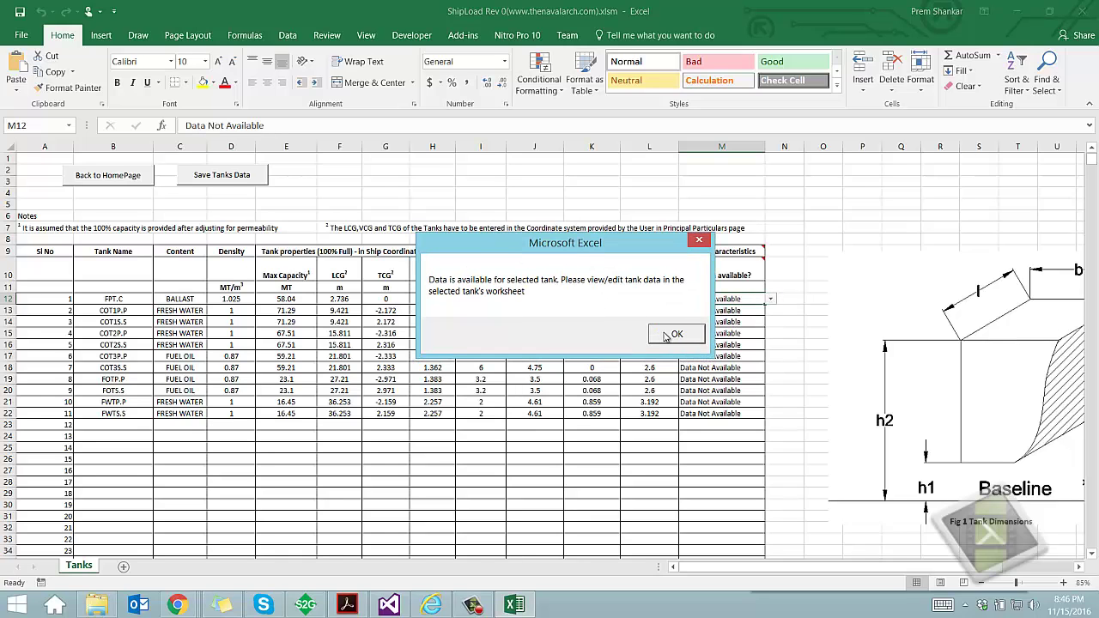
click(675, 334)
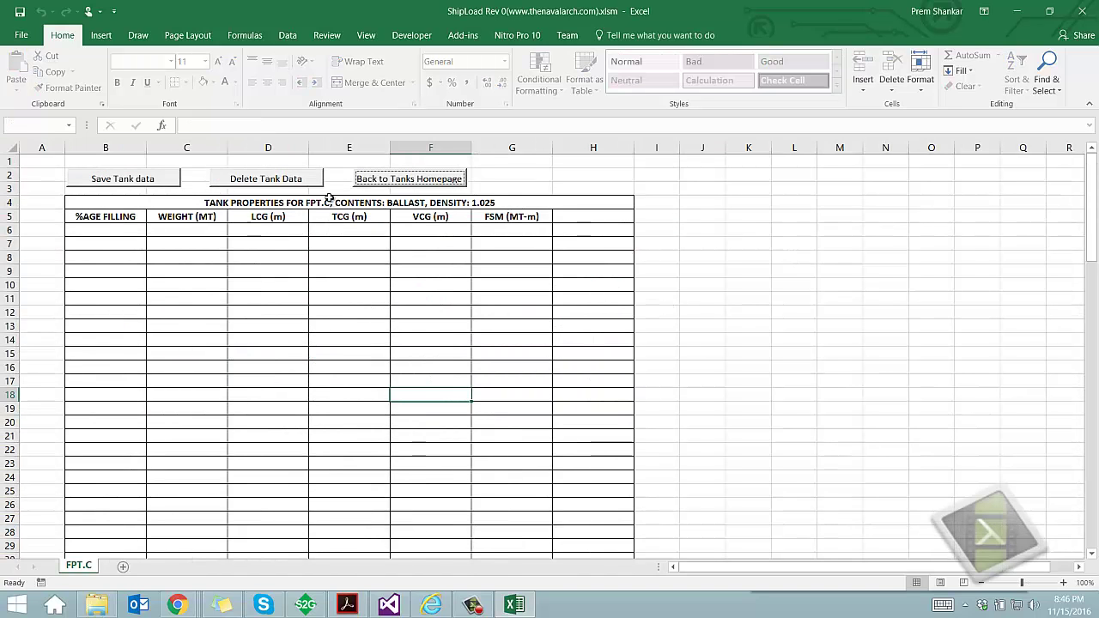
Delete FPT.C's tank data, confirm it, and accept the approximate-data notice
click(287, 184)
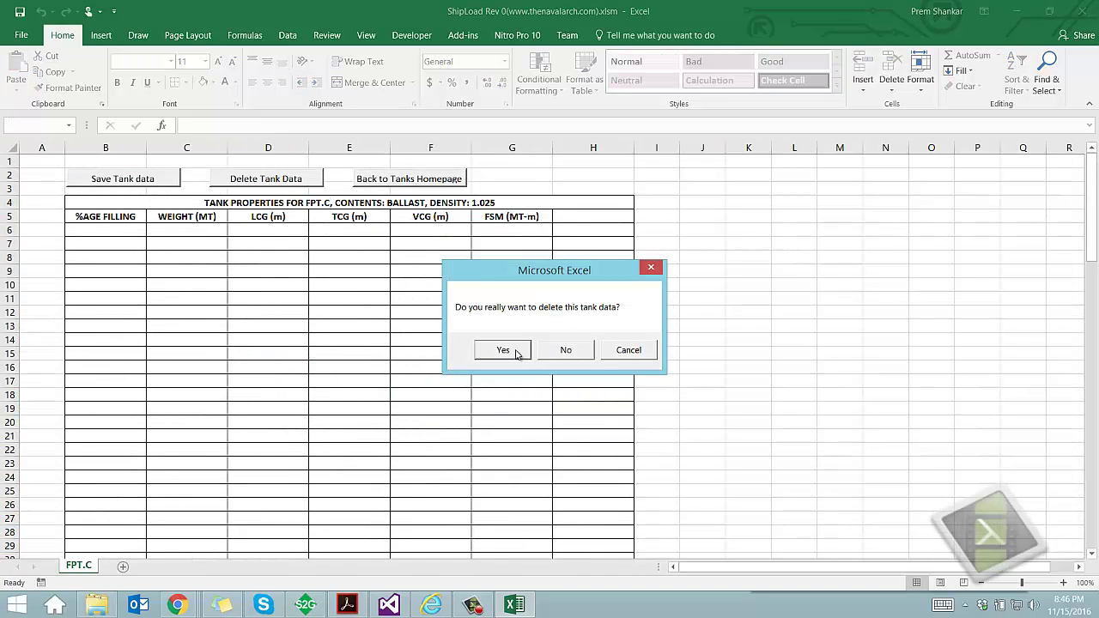
click(515, 350)
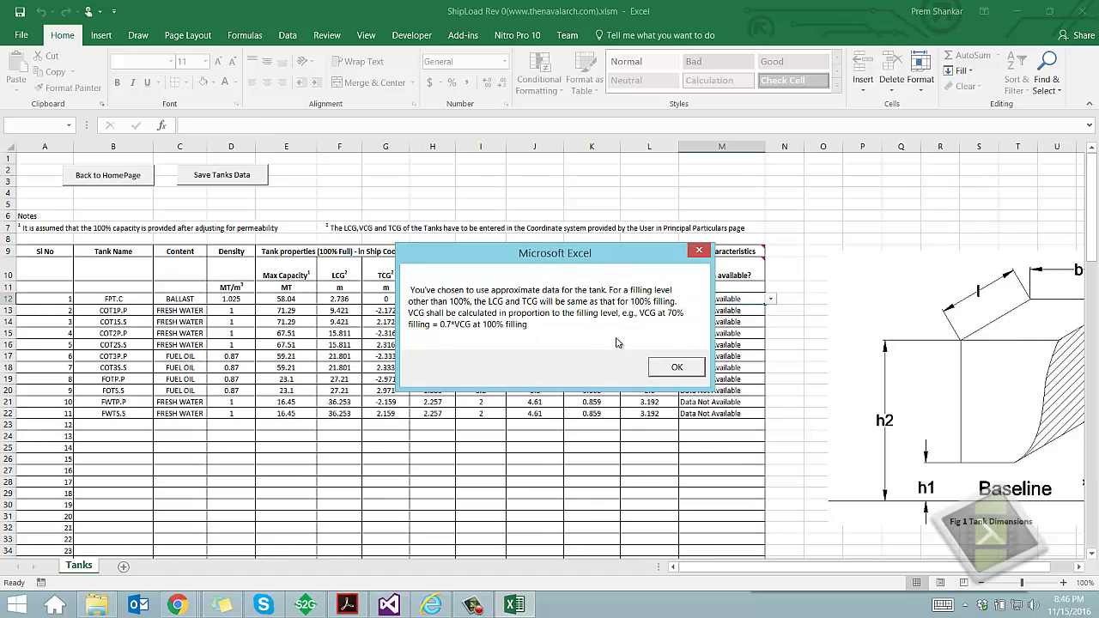
click(676, 367)
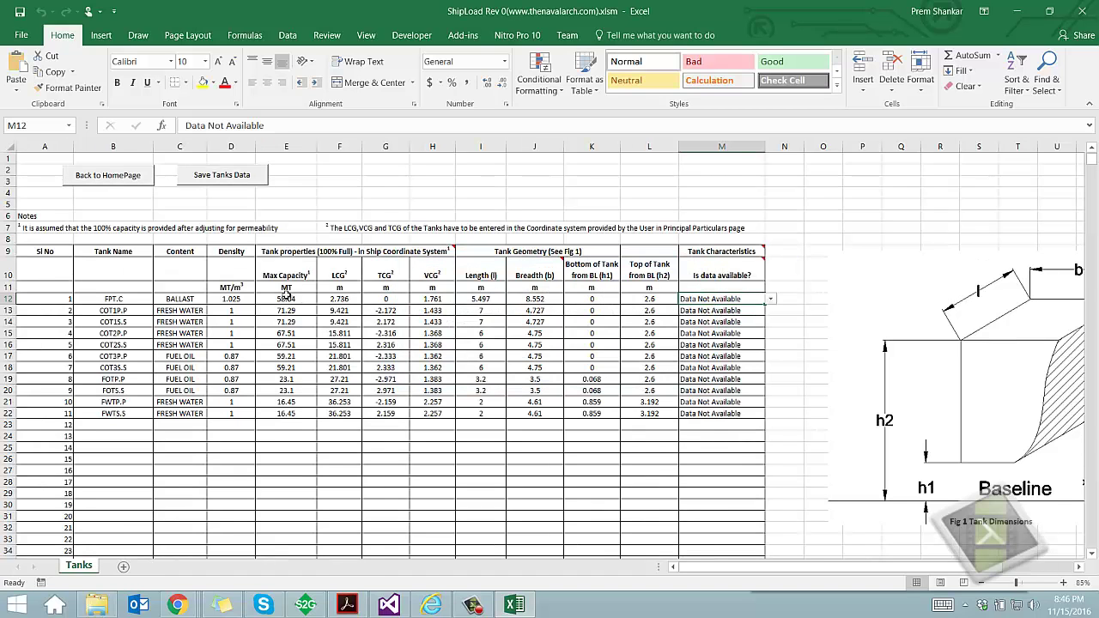
Verify FPT.C shows Data Not Available and inspect COT2S.S capacity and FWTP.P tank top
drag(664, 298, 670, 299)
click(694, 300)
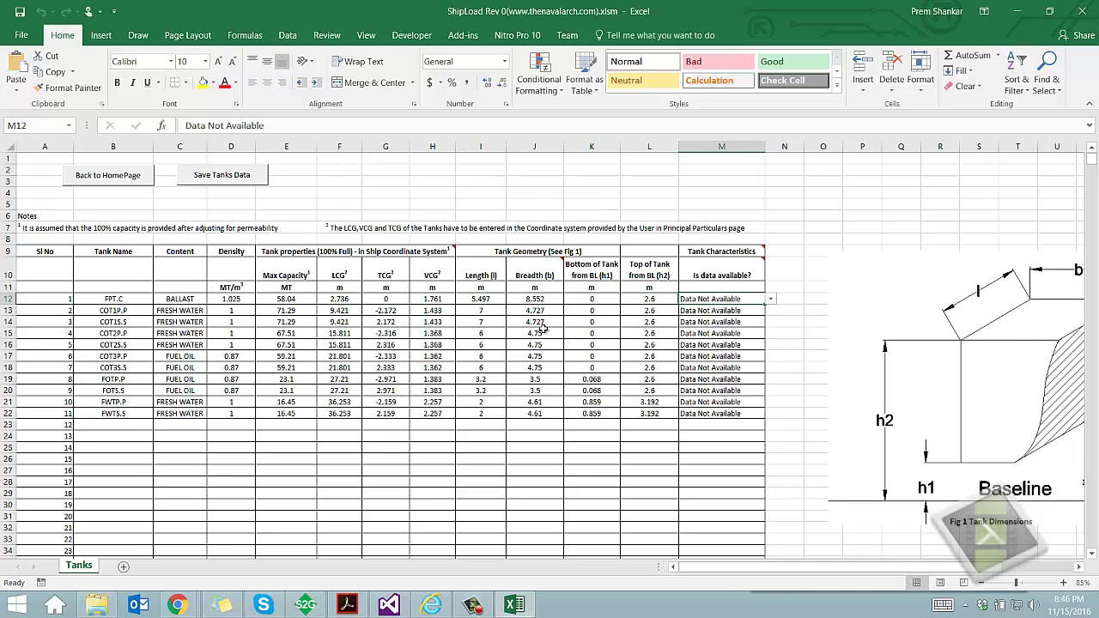
click(293, 346)
click(646, 401)
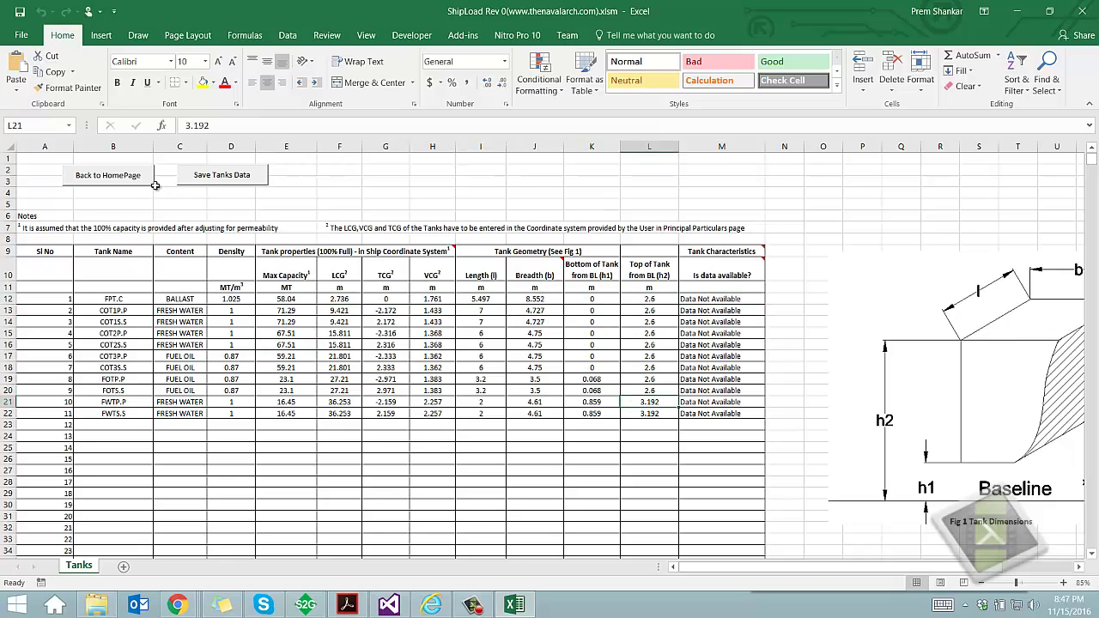
From the ShipLoad homepage, create a new loading condition named LC01
click(98, 178)
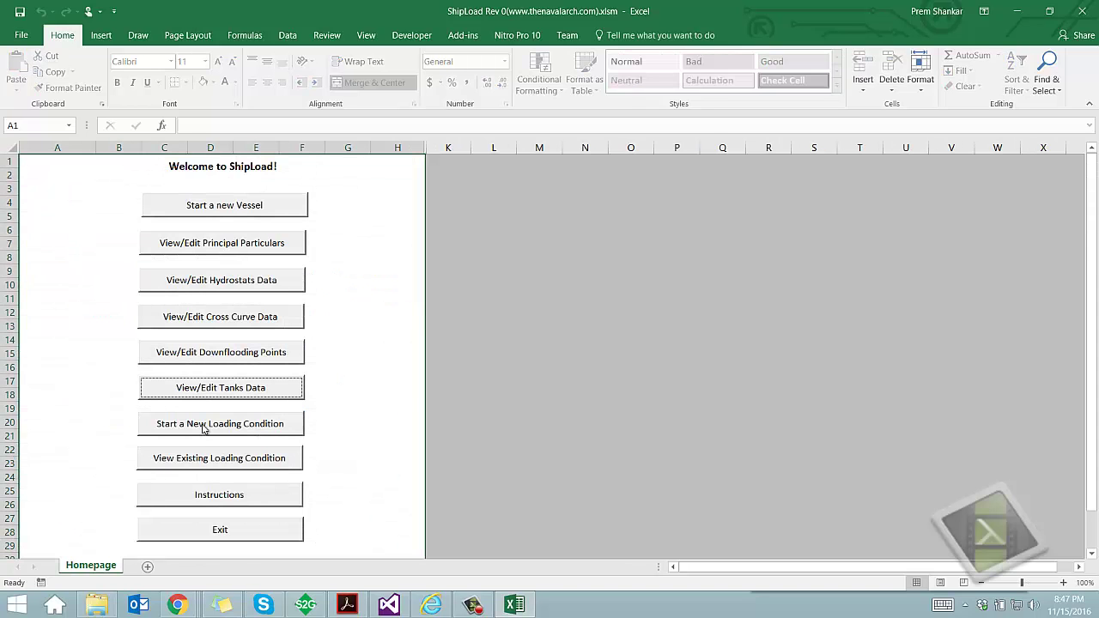
click(204, 427)
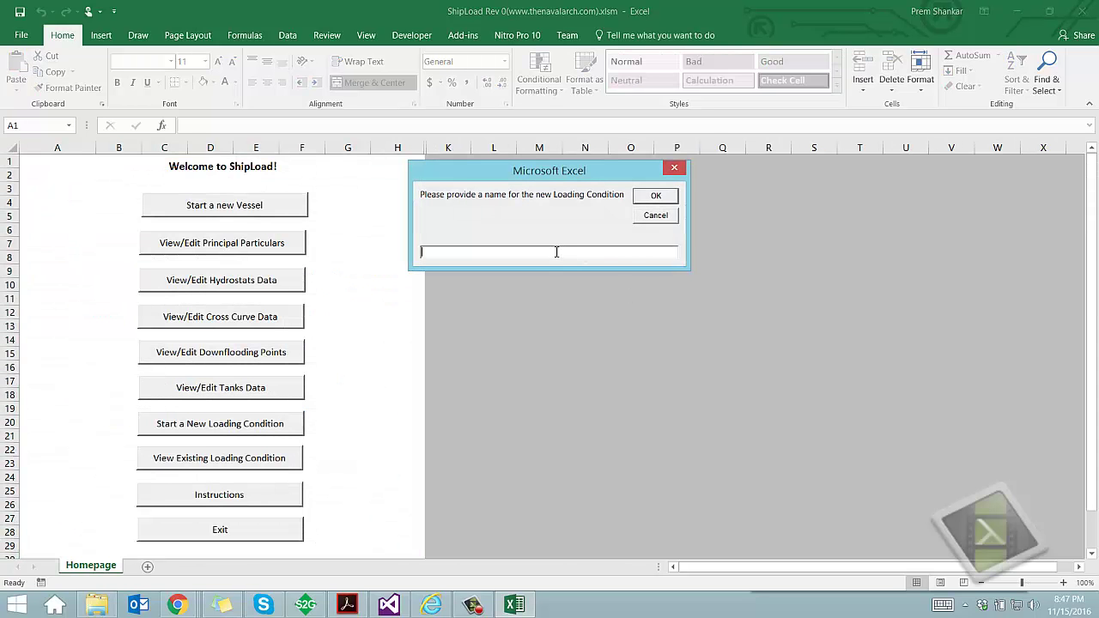
text(LC01)
key(Return)
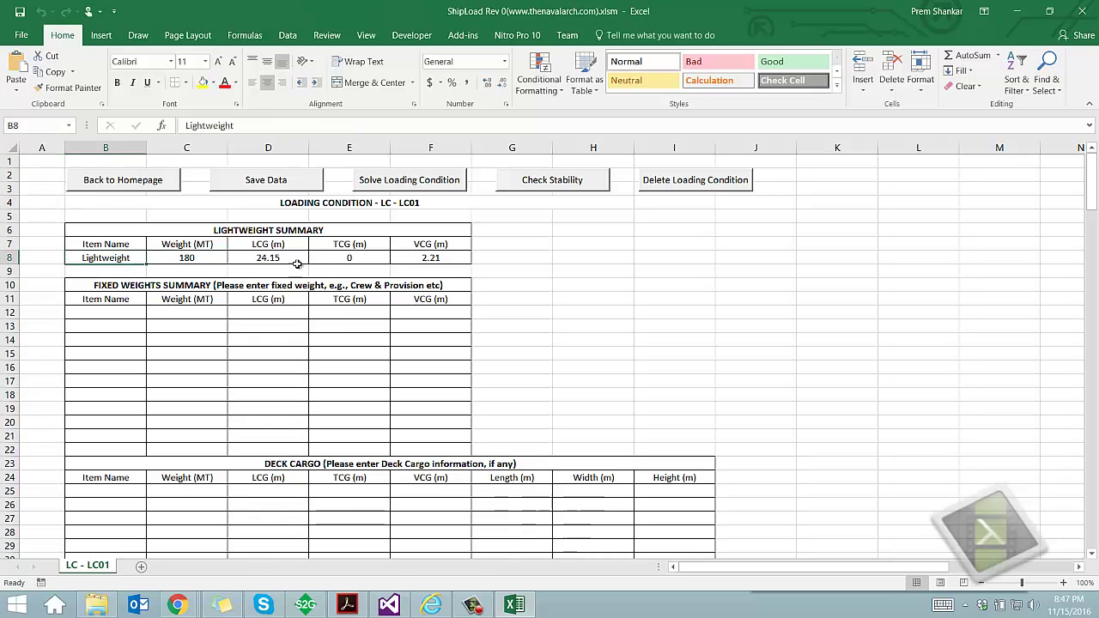
click(92, 313)
scroll(294, 377, down, 9)
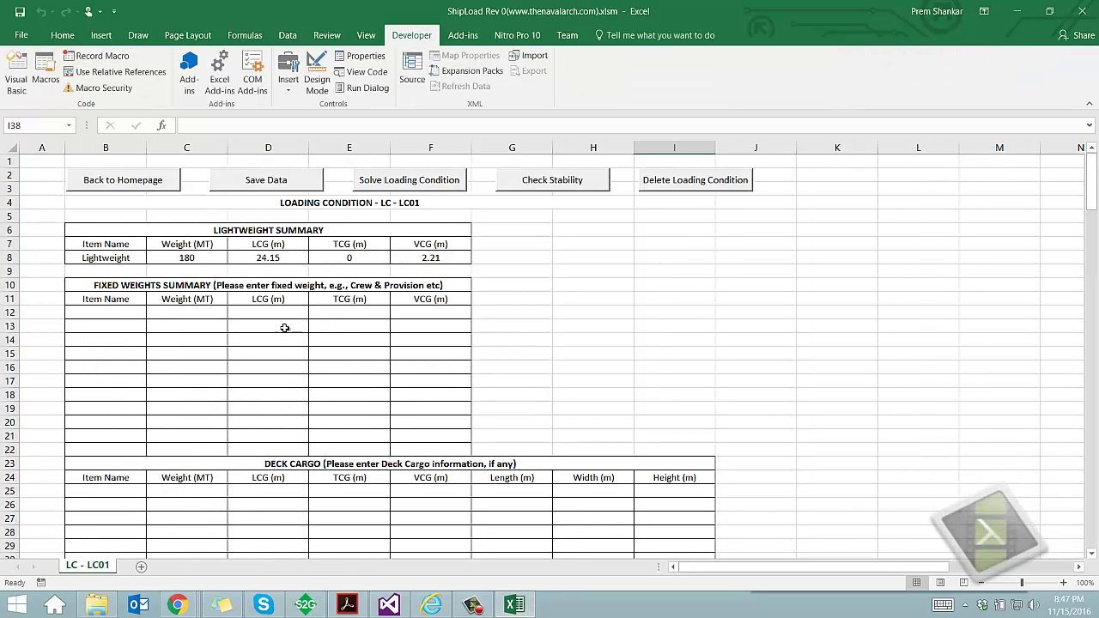
click(284, 327)
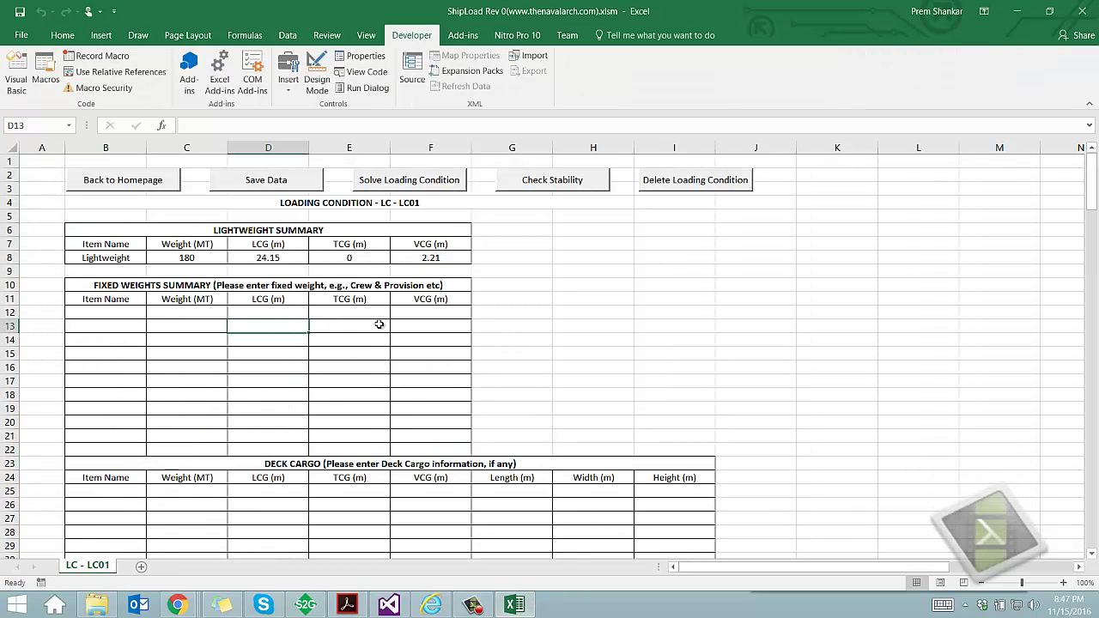
scroll(170, 343, down, 2)
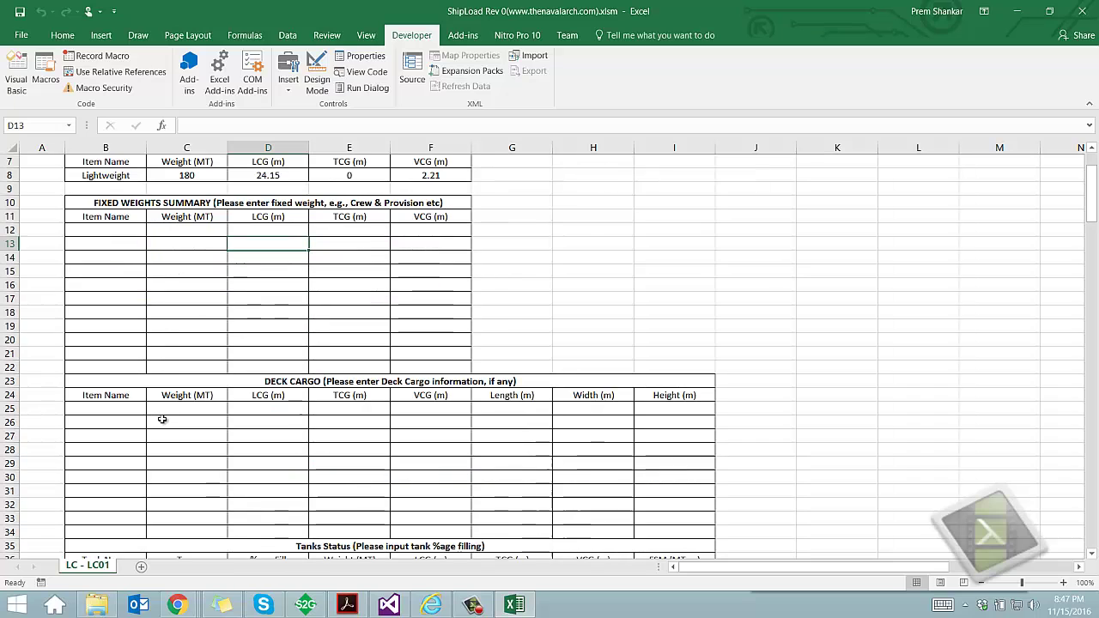
drag(133, 412, 631, 555)
drag(106, 230, 415, 358)
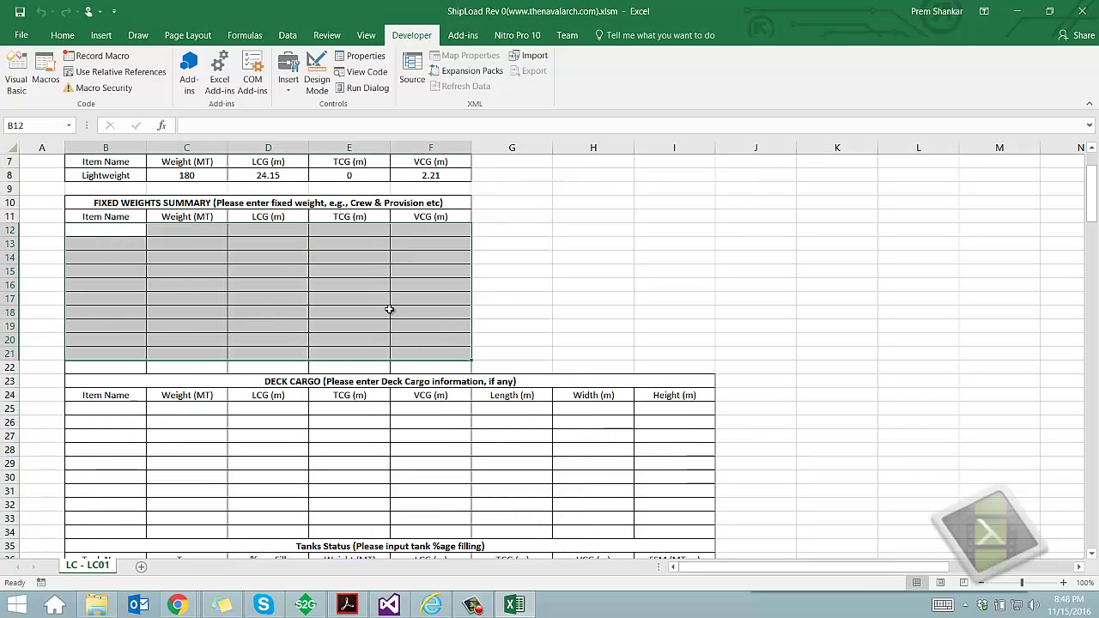
scroll(387, 307, up, 2)
Solve LC01 (total 227.13 MT) and review its final hydrostatics and heel/GZ values
click(330, 349)
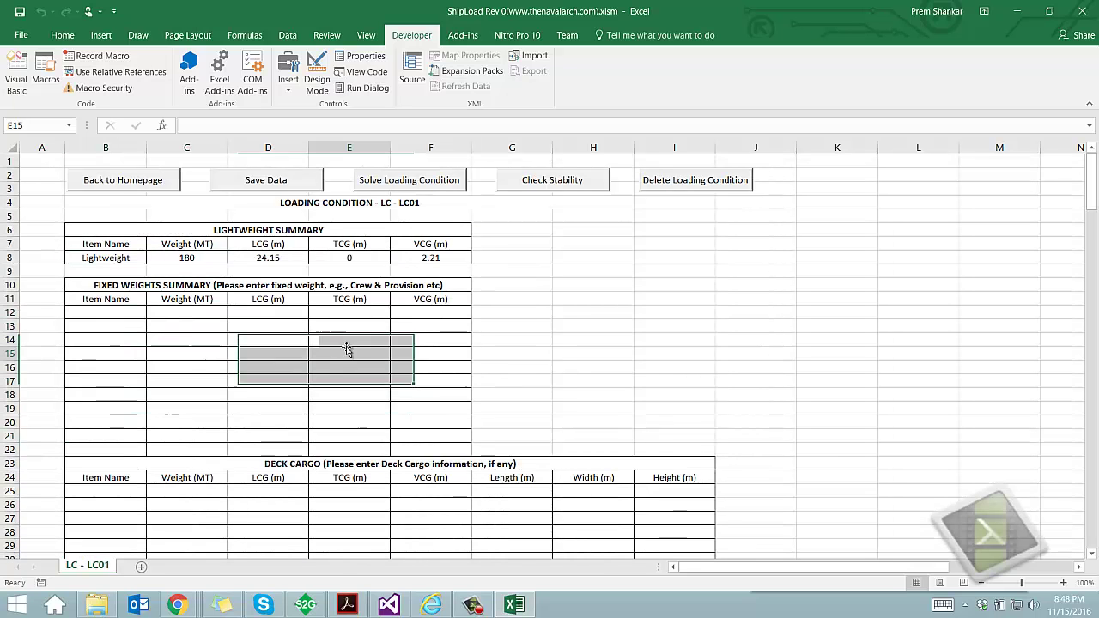
click(412, 183)
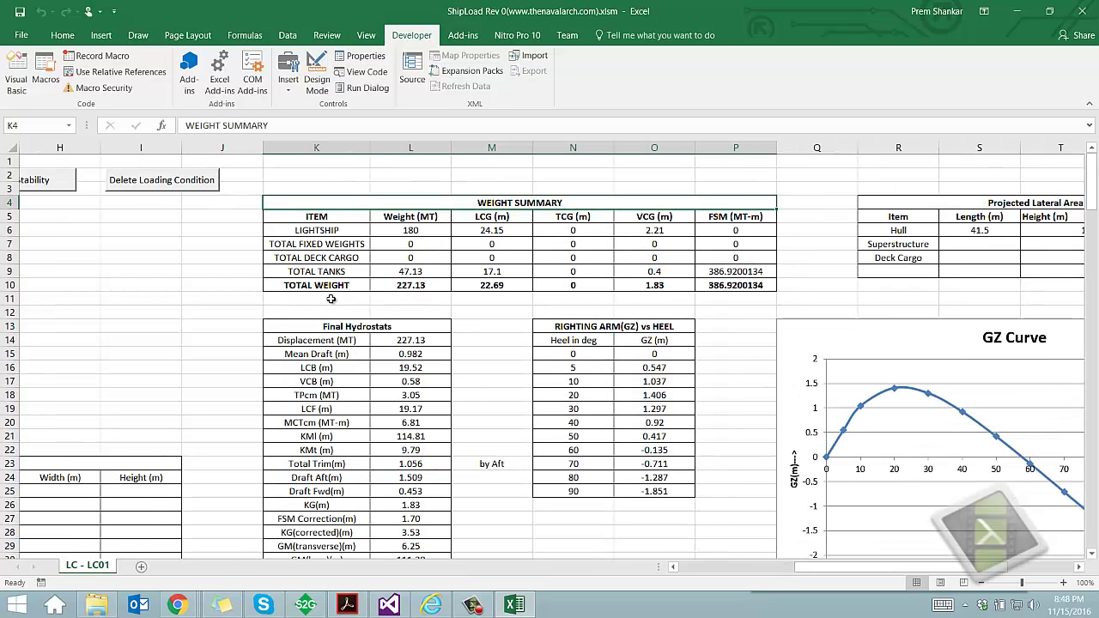
drag(416, 341, 412, 508)
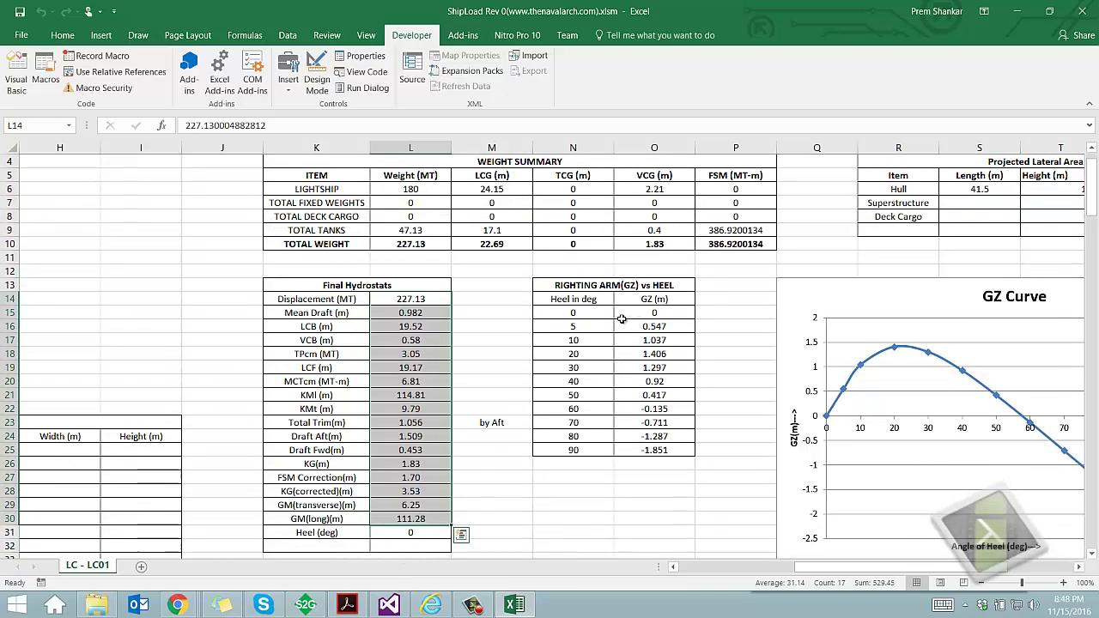
drag(574, 312, 575, 463)
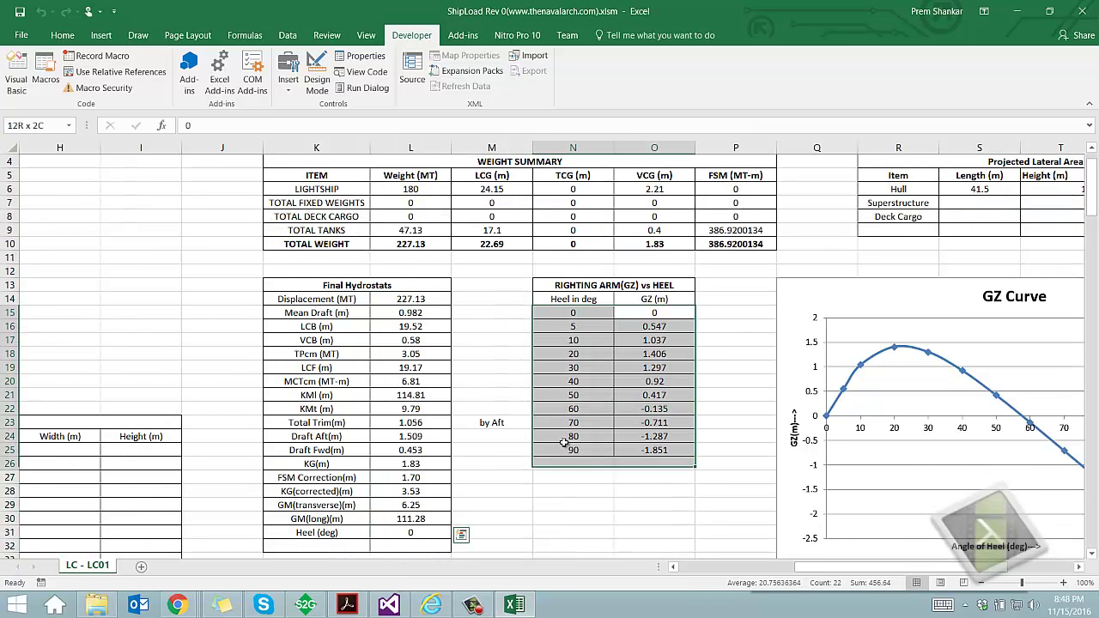
click(352, 354)
scroll(497, 394, up, 1)
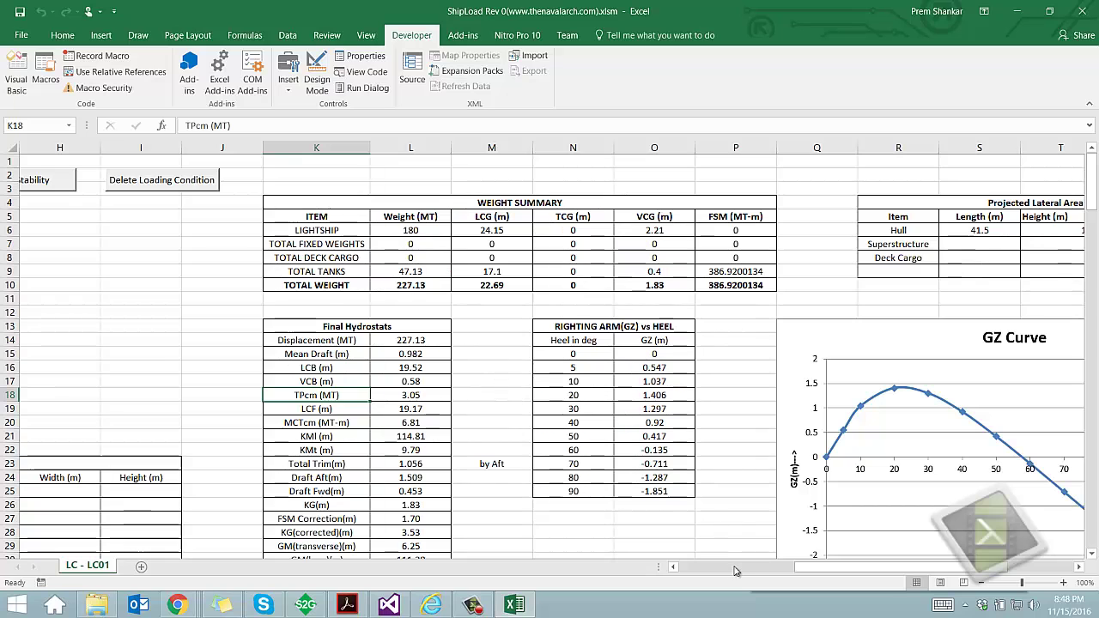
click(702, 570)
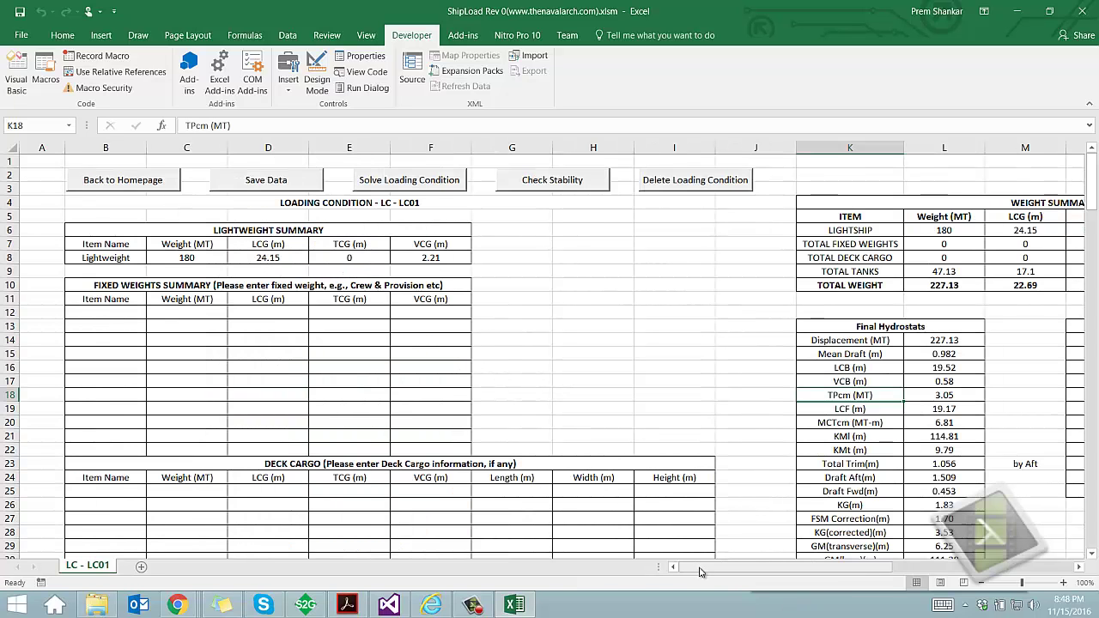
Run the stability check for LC01 with rule 1, IMO Stability Criteria for Ships
click(564, 182)
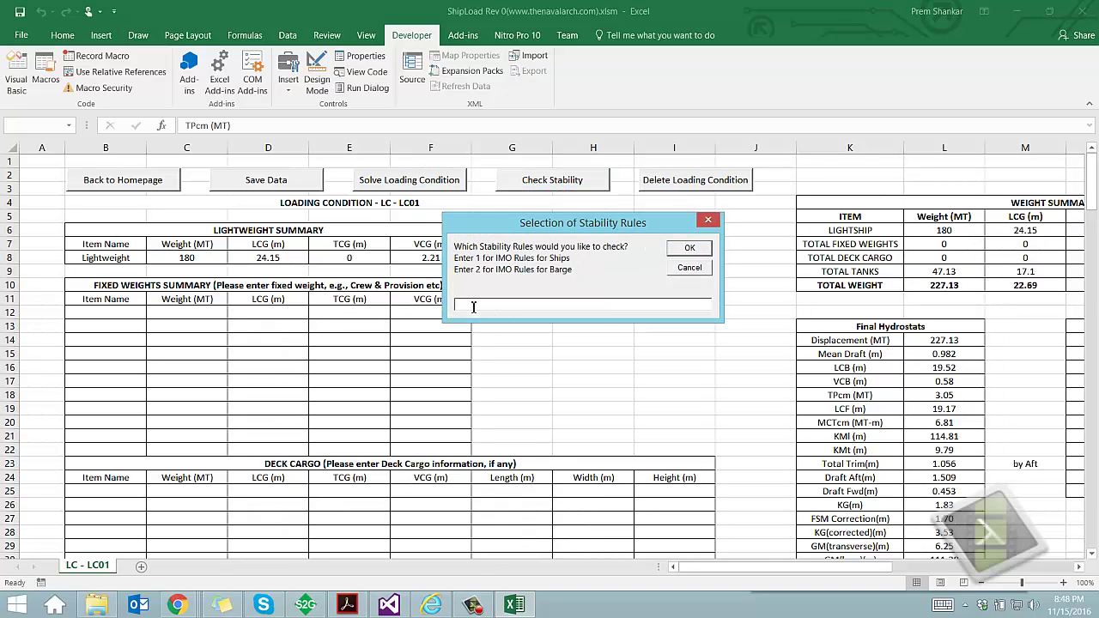
text(1)
click(691, 250)
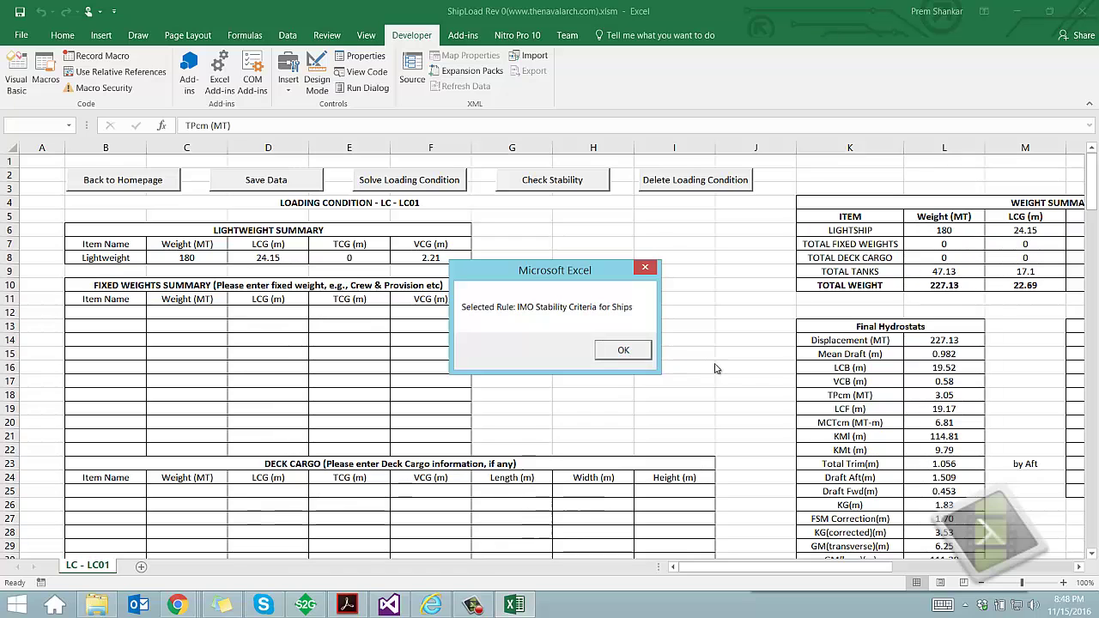
click(623, 352)
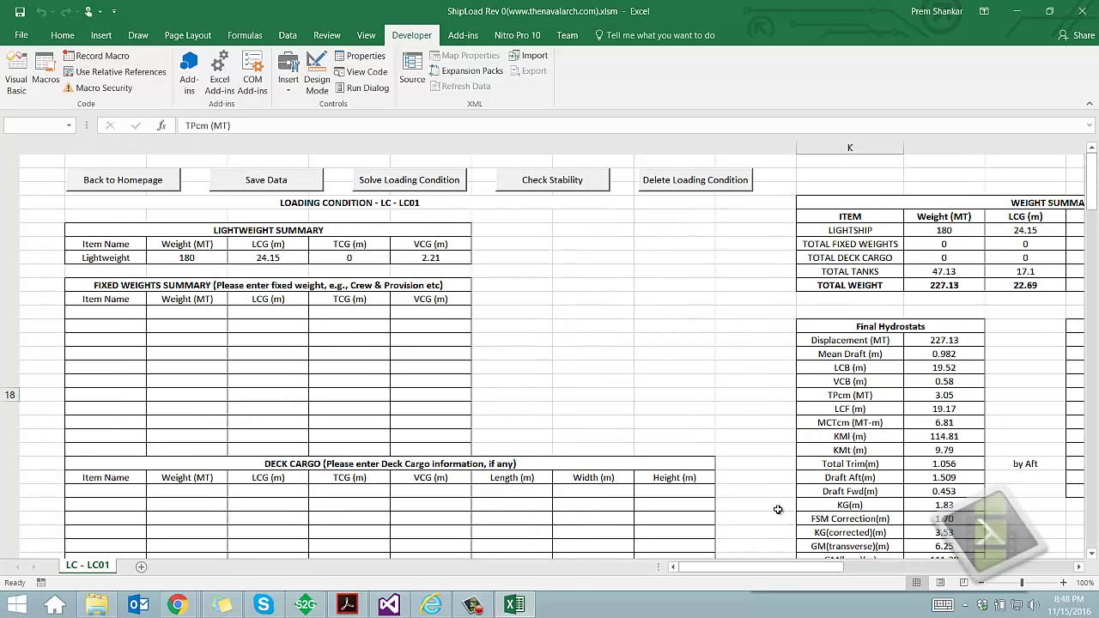
drag(829, 574, 863, 568)
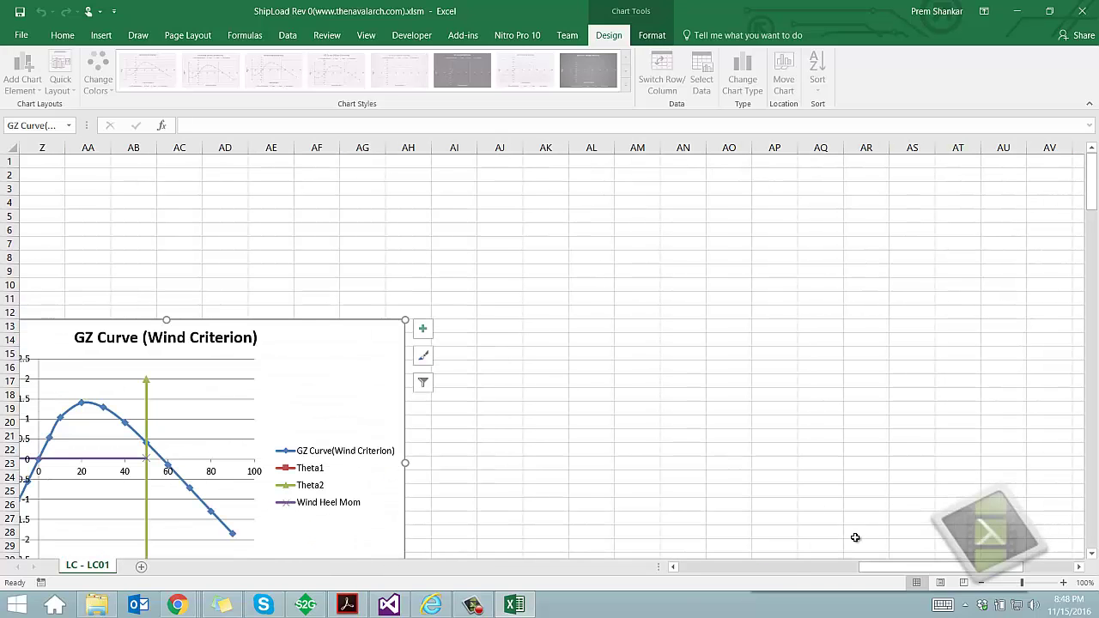
click(827, 571)
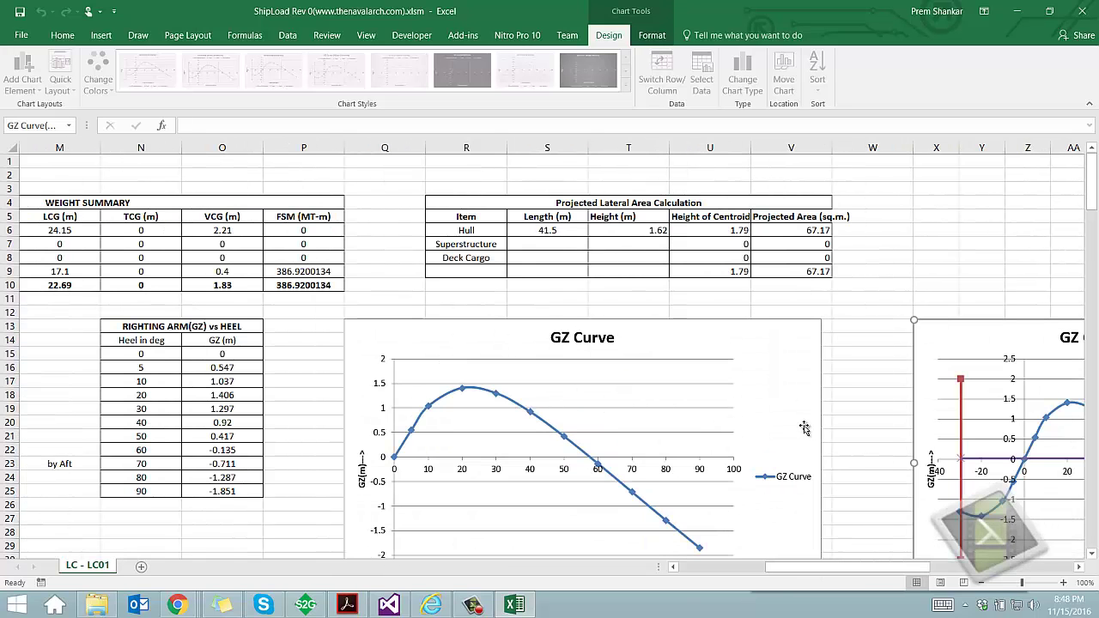
scroll(791, 419, down, 1)
scroll(792, 419, down, 10)
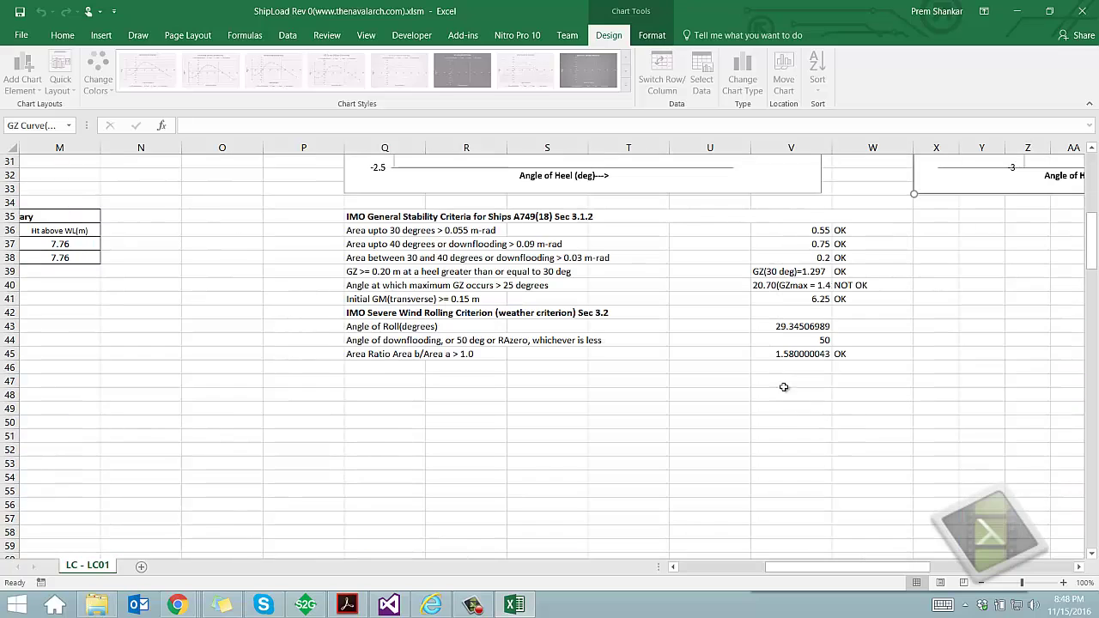
scroll(774, 384, up, 1)
drag(374, 255, 867, 411)
drag(802, 575, 963, 560)
drag(885, 556, 738, 560)
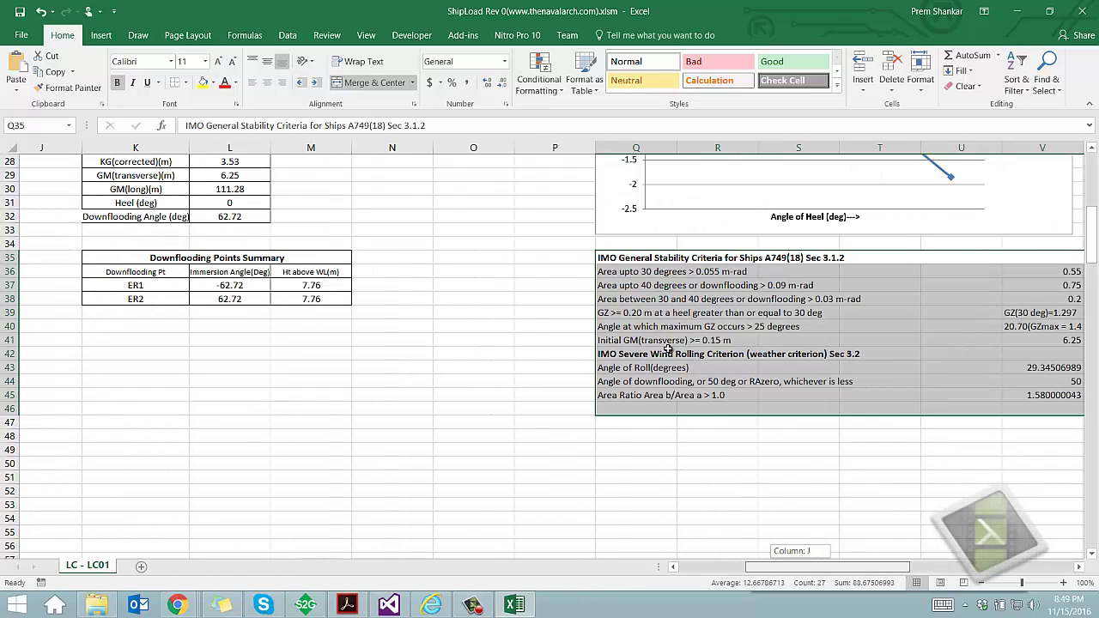
scroll(669, 343, up, 9)
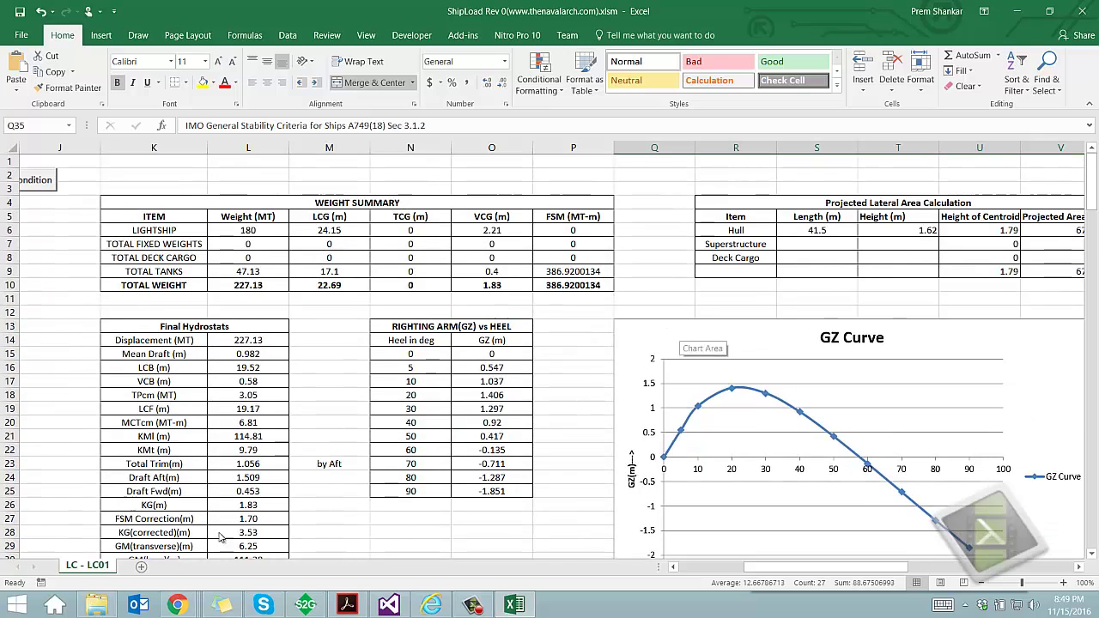
Bring the LC01 input form back into view and go to the Welcome to ShipLoad homepage
click(709, 569)
click(162, 183)
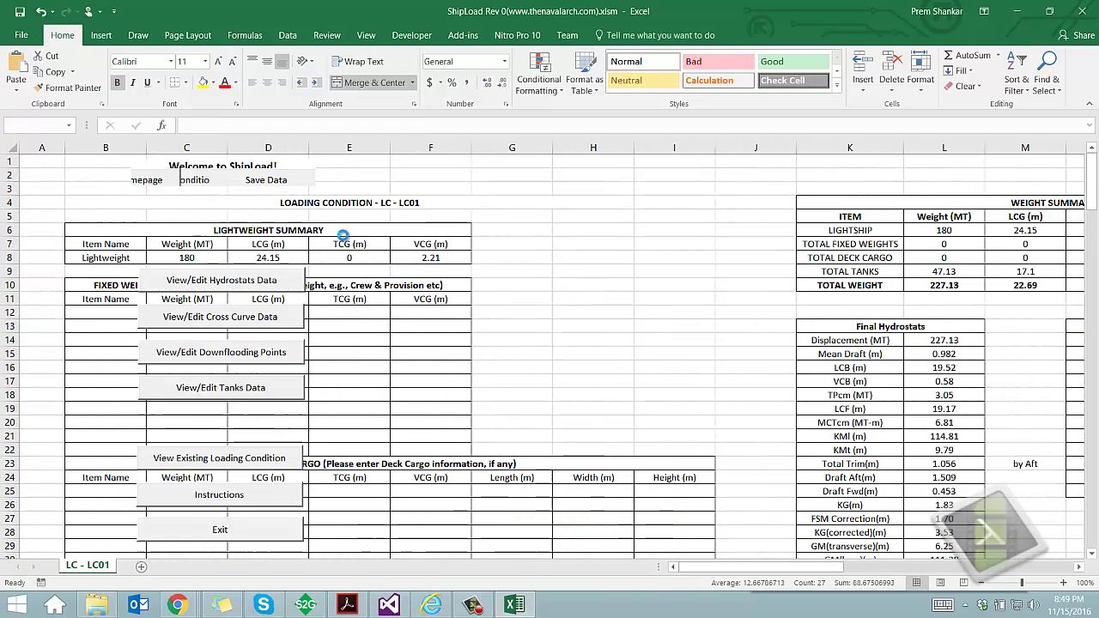